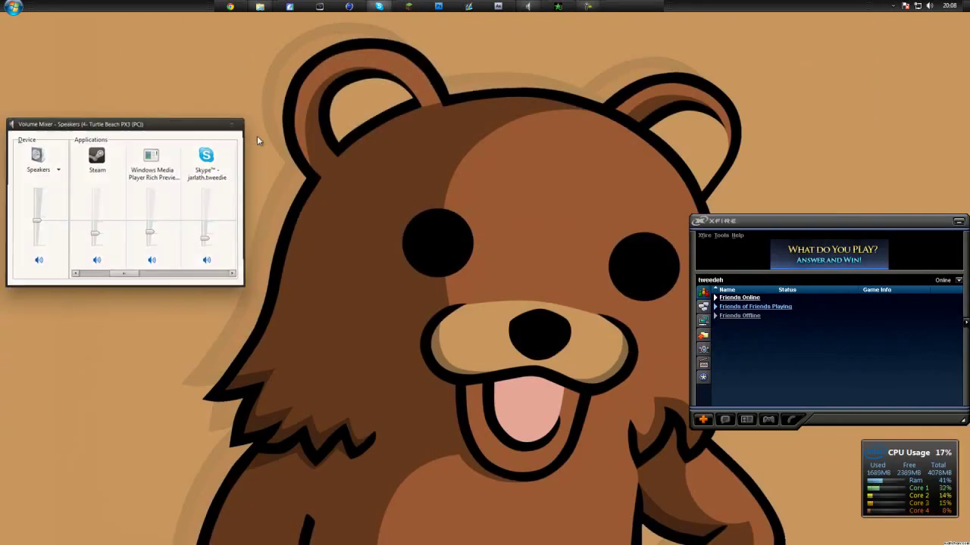
Minimize the Xfire window to clear the desktop.
left_click(959, 221)
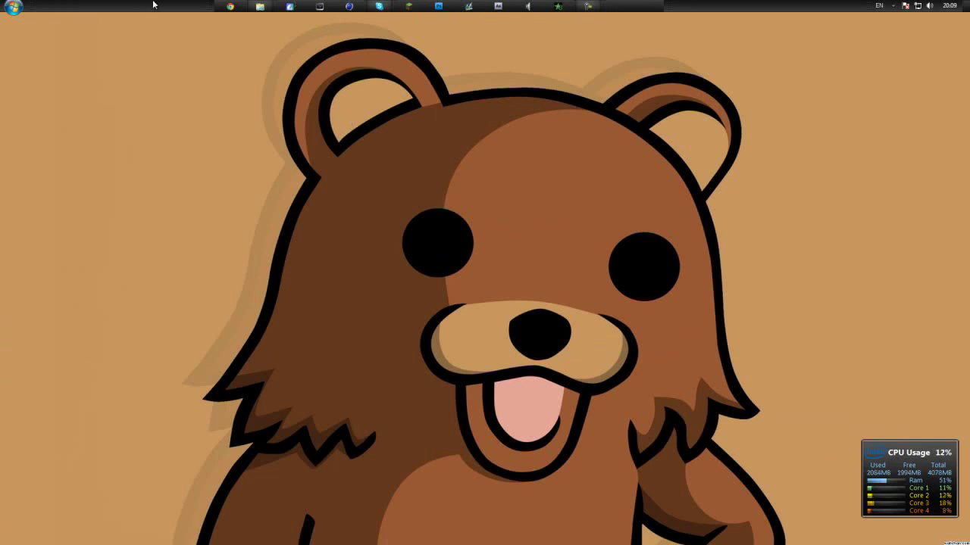
left_click(7, 6)
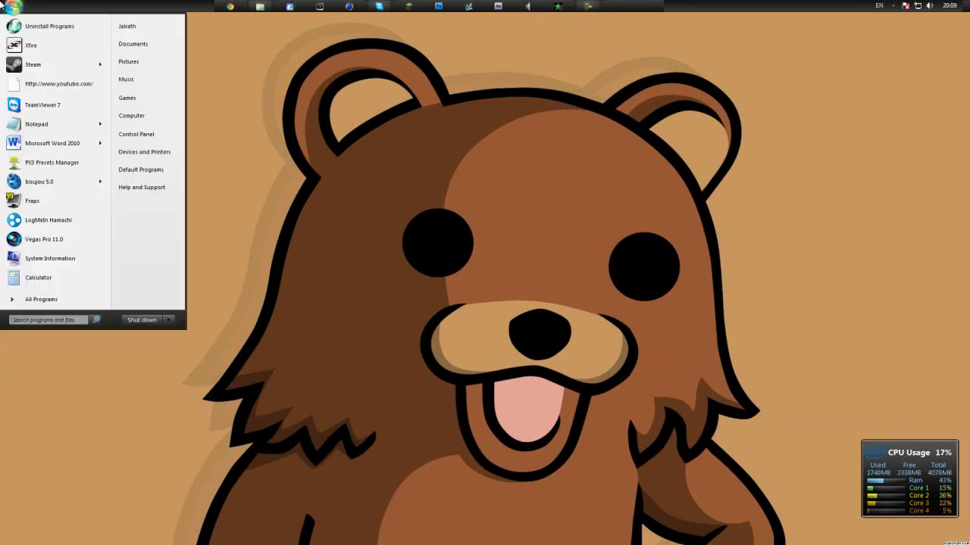
left_click(513, 47)
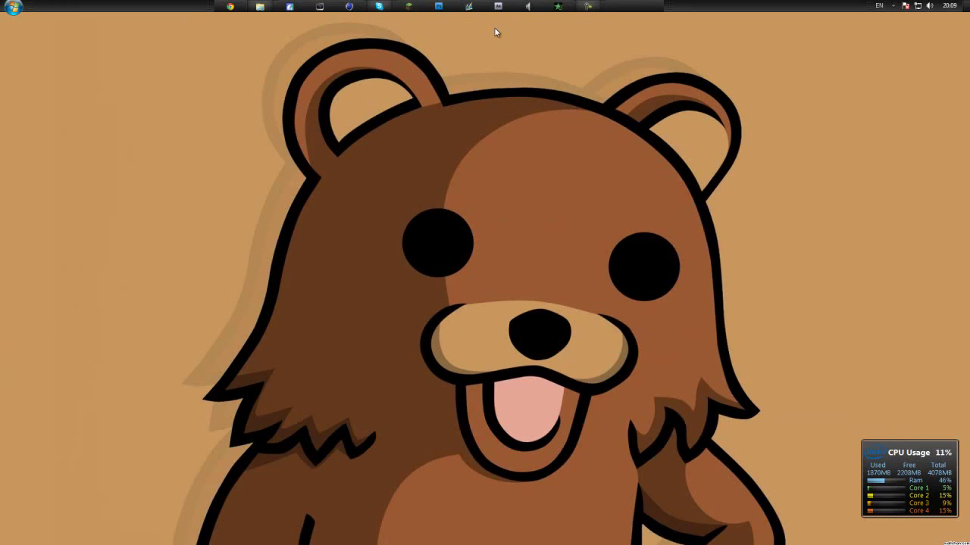
left_click(10, 6)
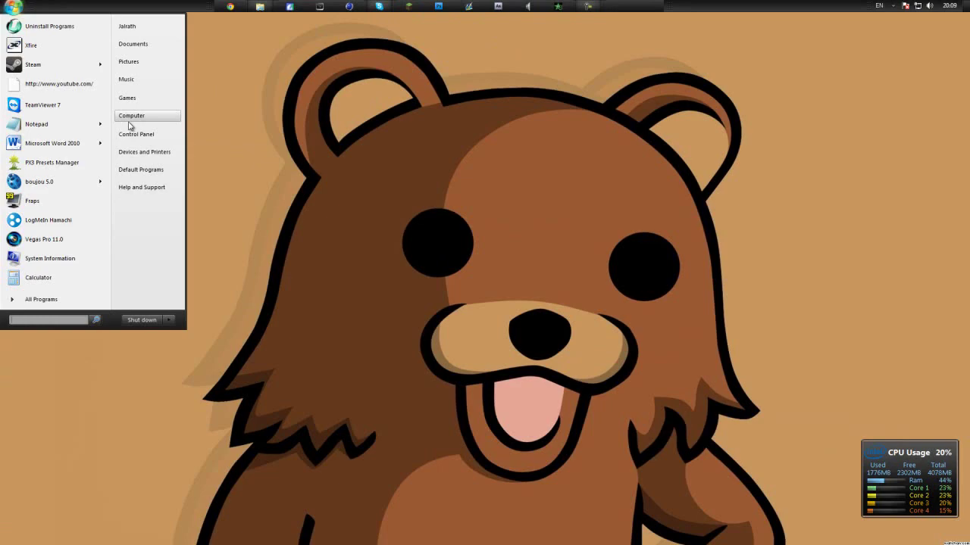
left_click(131, 115)
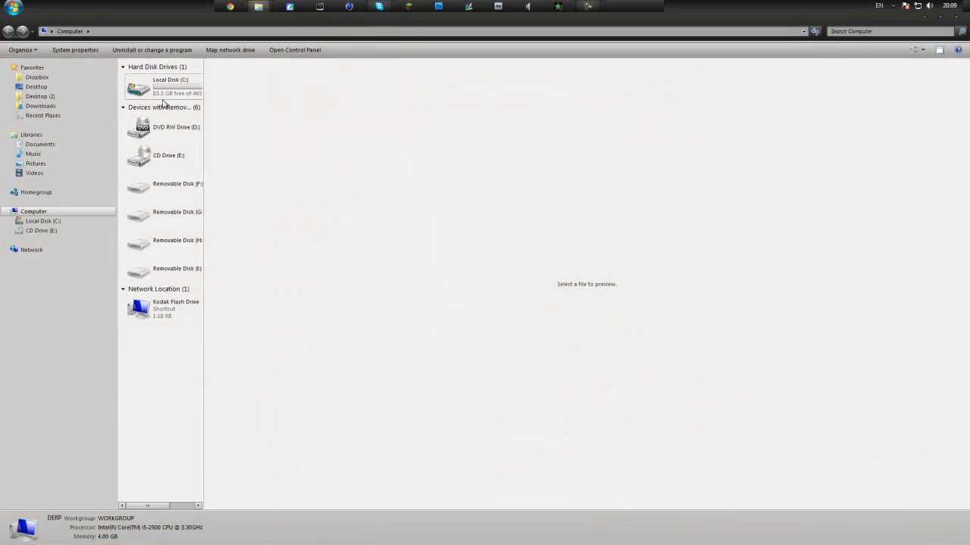
double_click(162, 89)
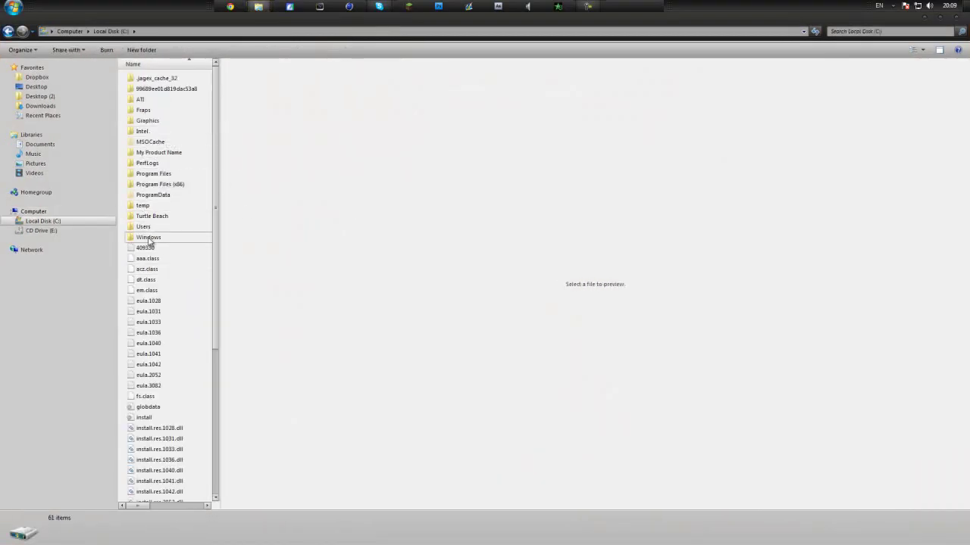
double_click(150, 113)
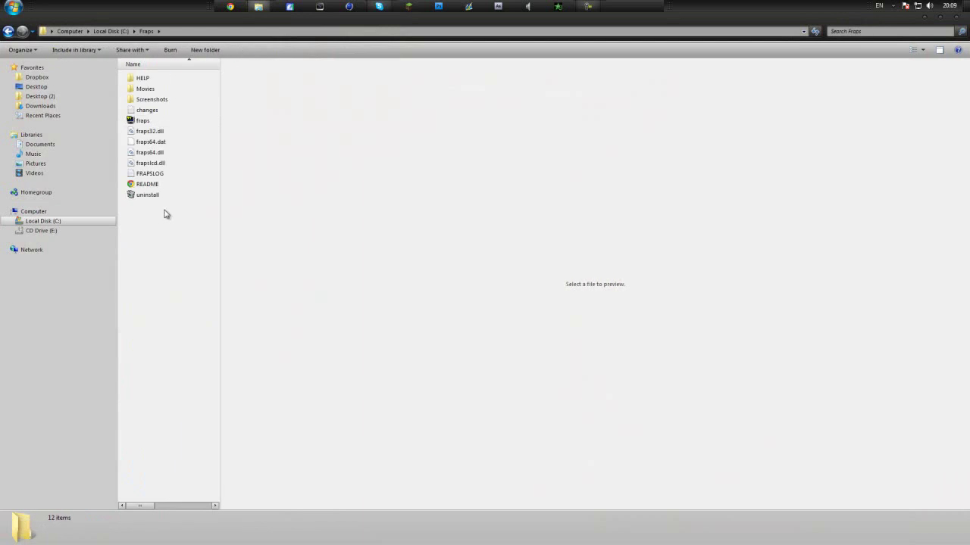
double_click(143, 90)
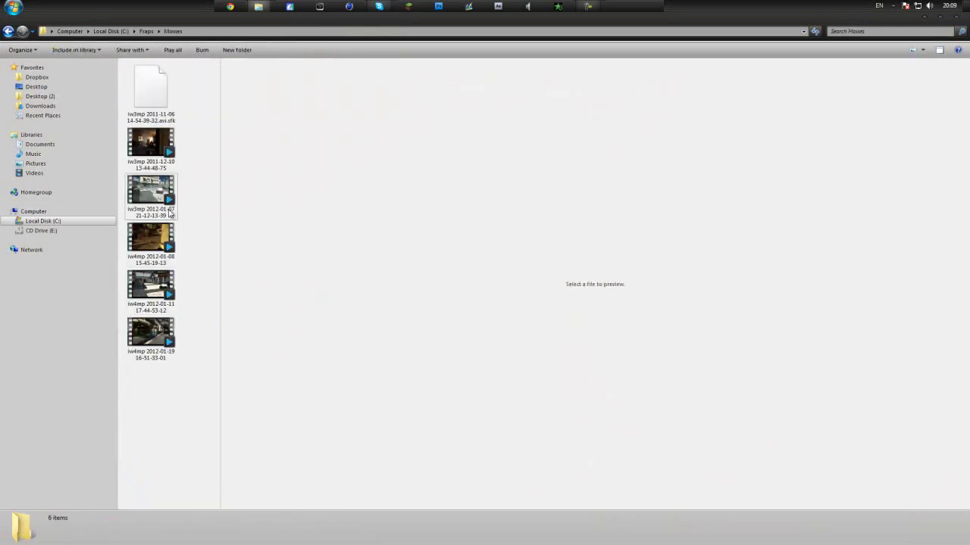
left_click(171, 201)
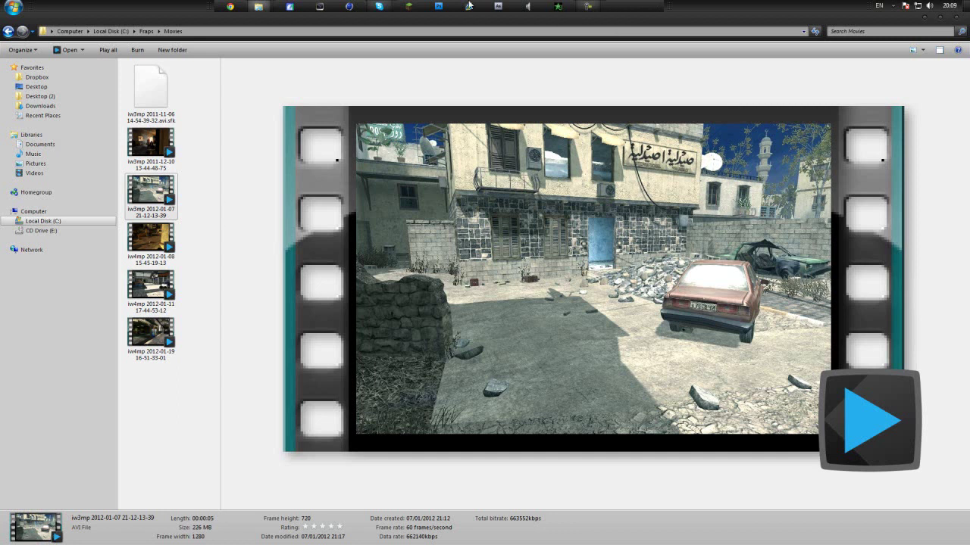
Switch to Adobe After Effects with an empty untitled project.
left_click(497, 6)
left_click(966, 6)
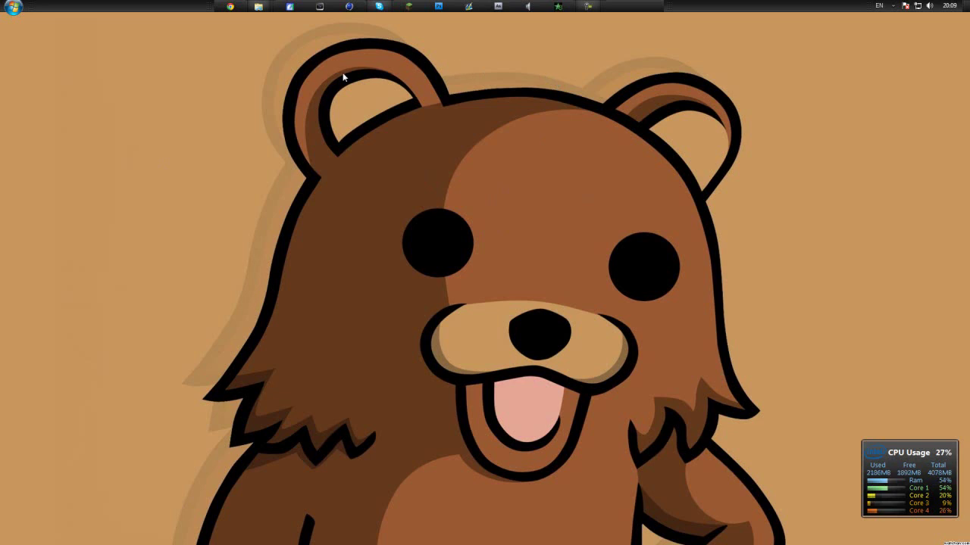
right_click(258, 6)
left_click(125, 118)
mouse_move(496, 6)
left_click(489, 53)
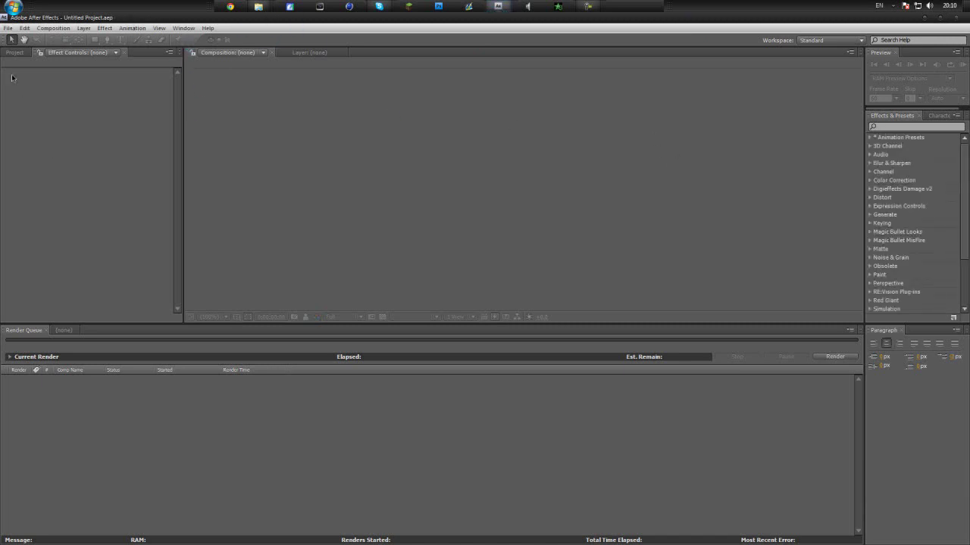
mouse_move(259, 6)
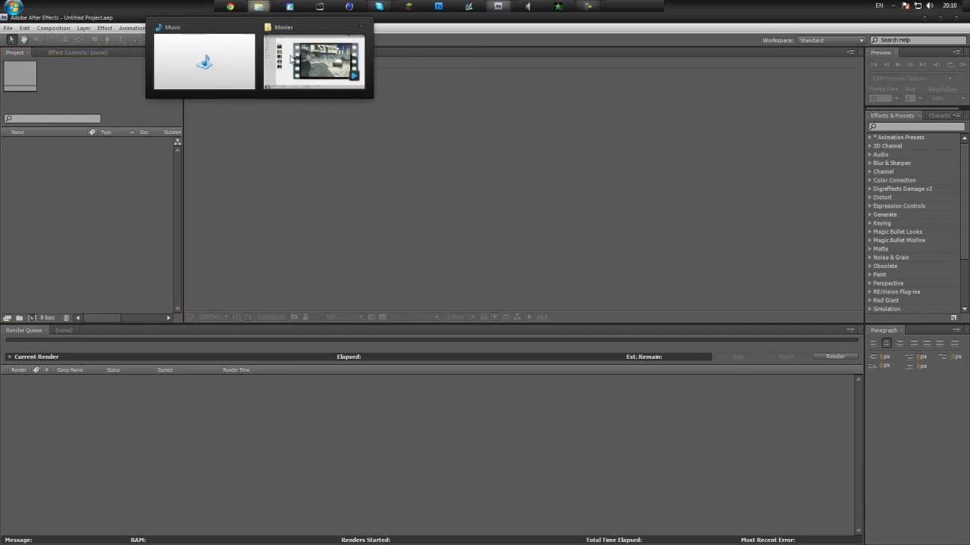
left_click(290, 59)
left_click_drag(151, 189, 45, 209)
left_click_drag(107, 351, 33, 318)
Limit the composition's work area to the wanted part of the clip, from about 0:00:01:23 to 0:00:02:49.
left_click(306, 350)
left_click_drag(307, 350, 604, 361)
key("b")
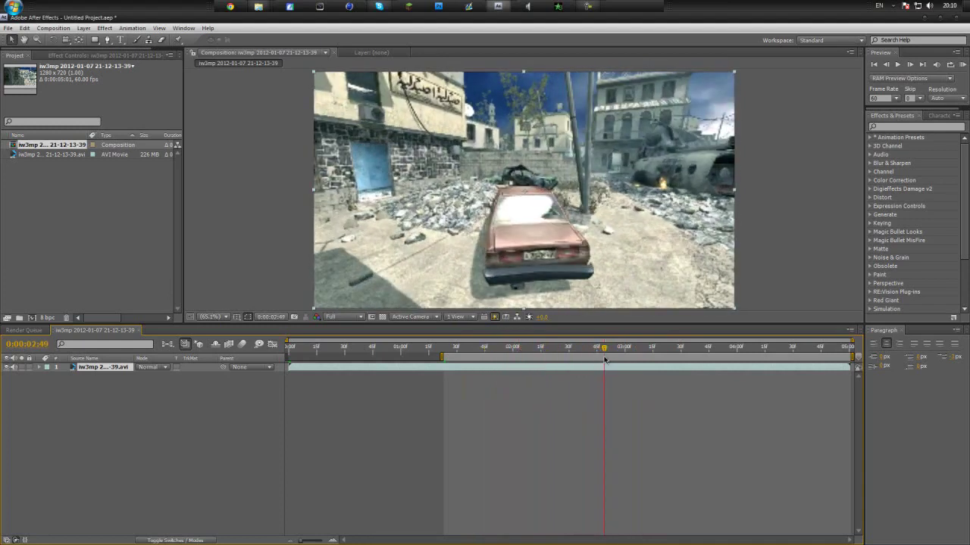
key("b")
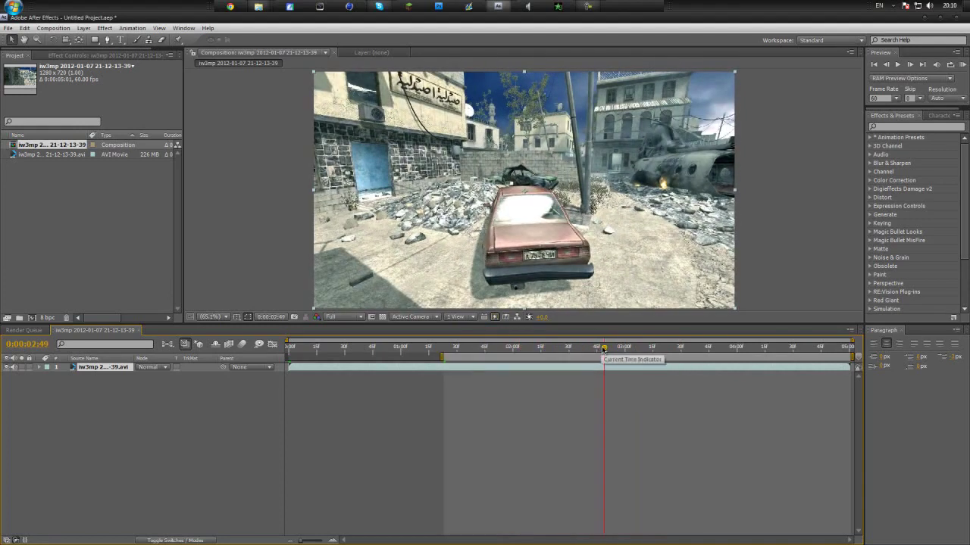
key("ctrl+z")
key("n")
left_click_drag(603, 349, 560, 348)
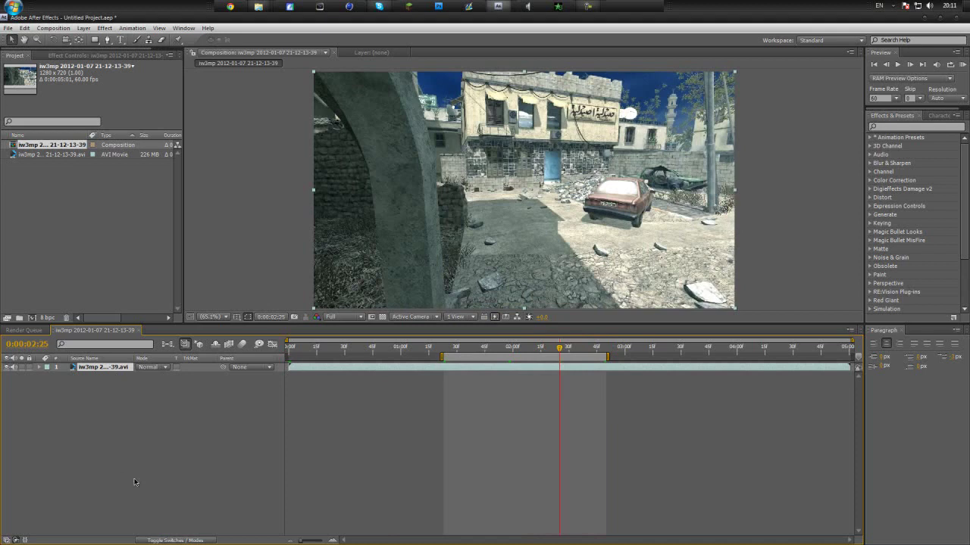
Add the composition to the render queue, duplicate the queue item, and set the first item's output format to PNG Sequence.
key("ctrl+m")
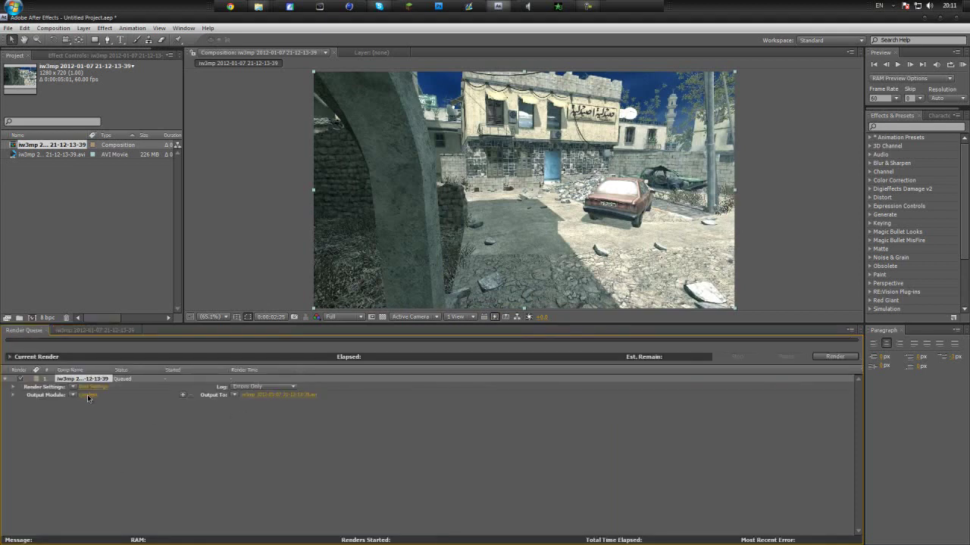
key("ctrl+d")
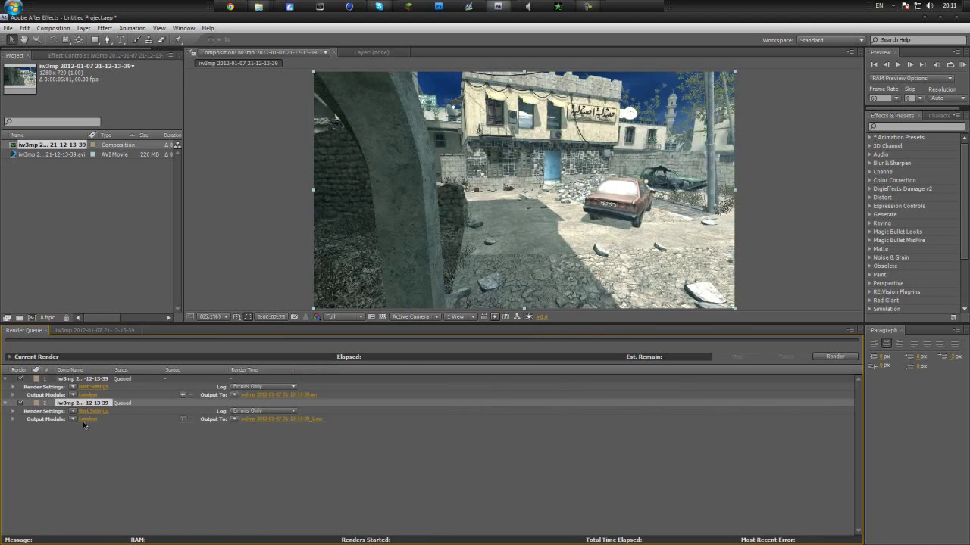
left_click(87, 419)
left_click(94, 118)
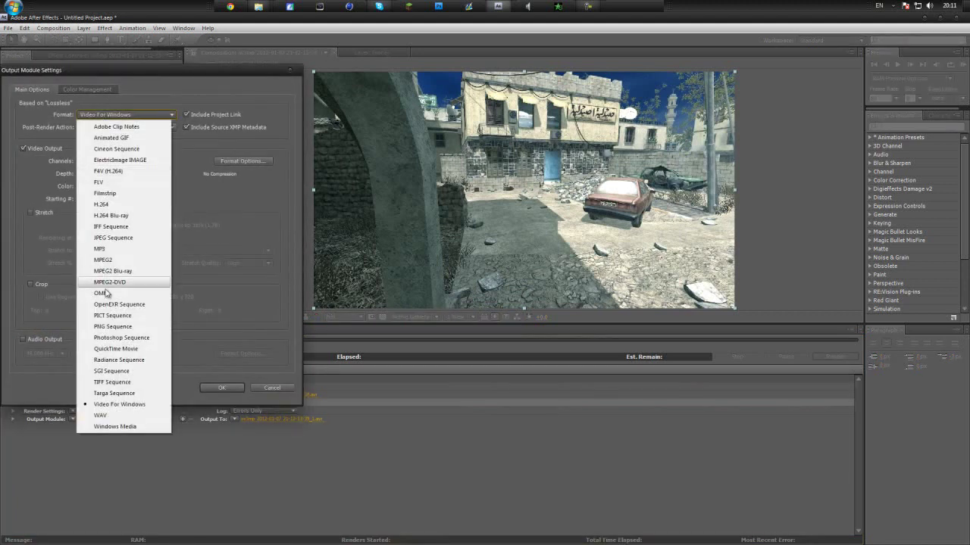
left_click(114, 327)
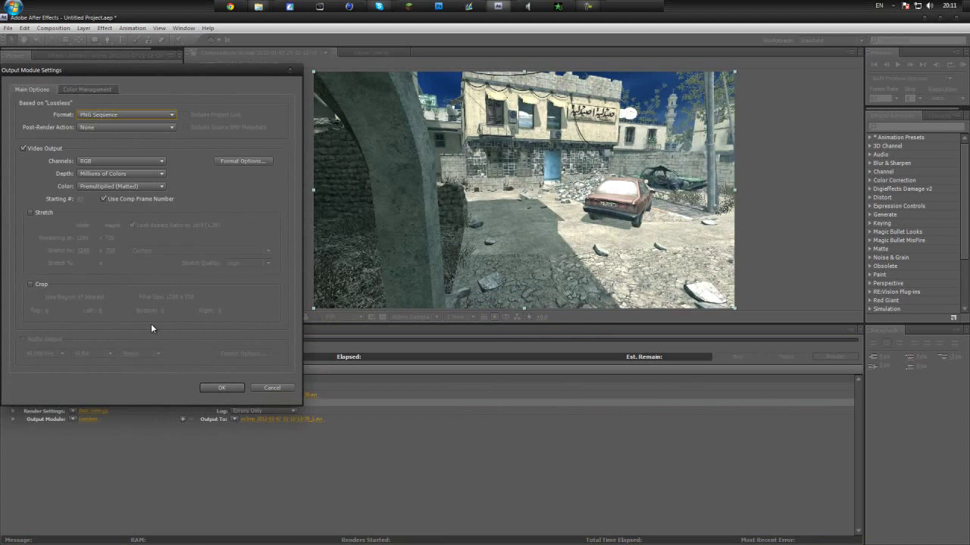
left_click(227, 389)
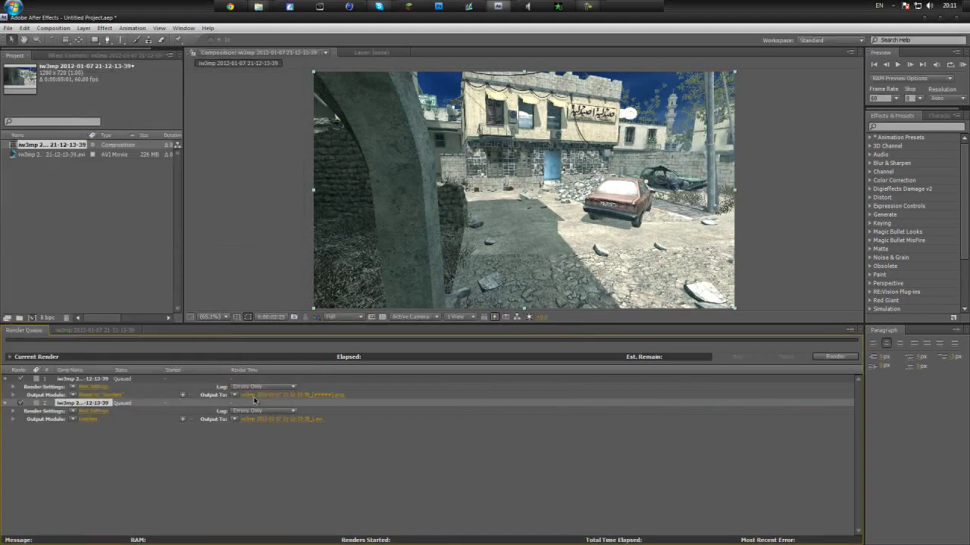
Set the first item's output to file name 1 in a new folder named Seq 5 inside the desktop's MT folder.
left_click(254, 396)
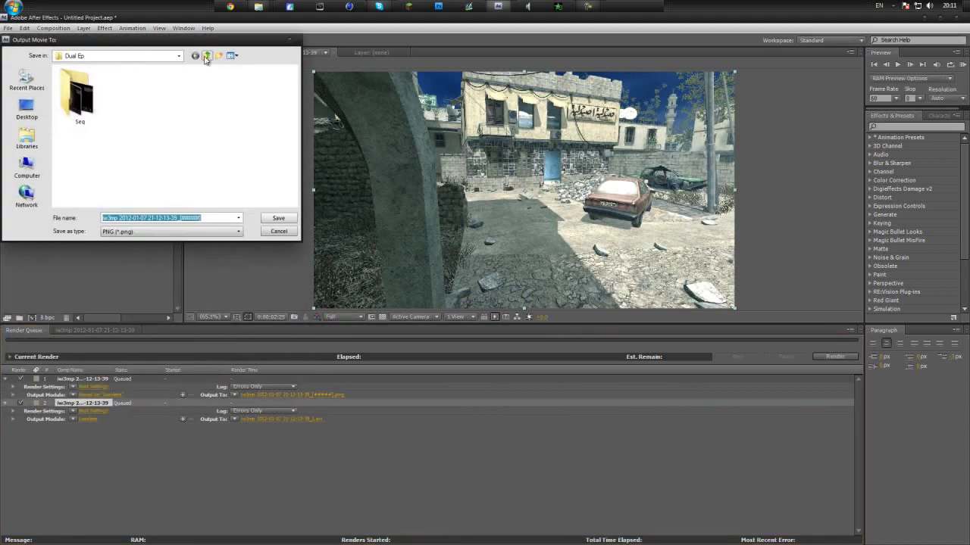
left_click(206, 56)
left_click(27, 110)
double_click(76, 186)
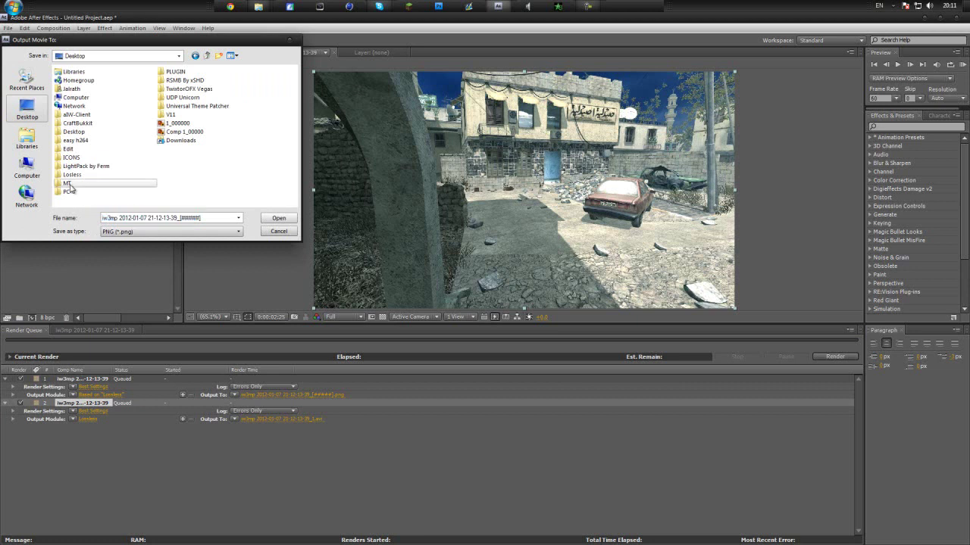
left_click(220, 56)
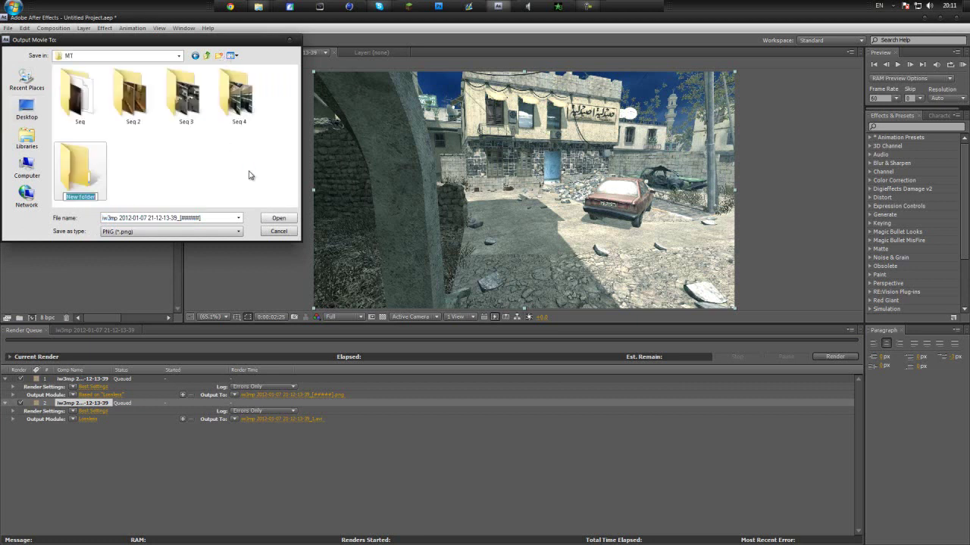
type("Seq 5")
key("Return")
double_click(103, 190)
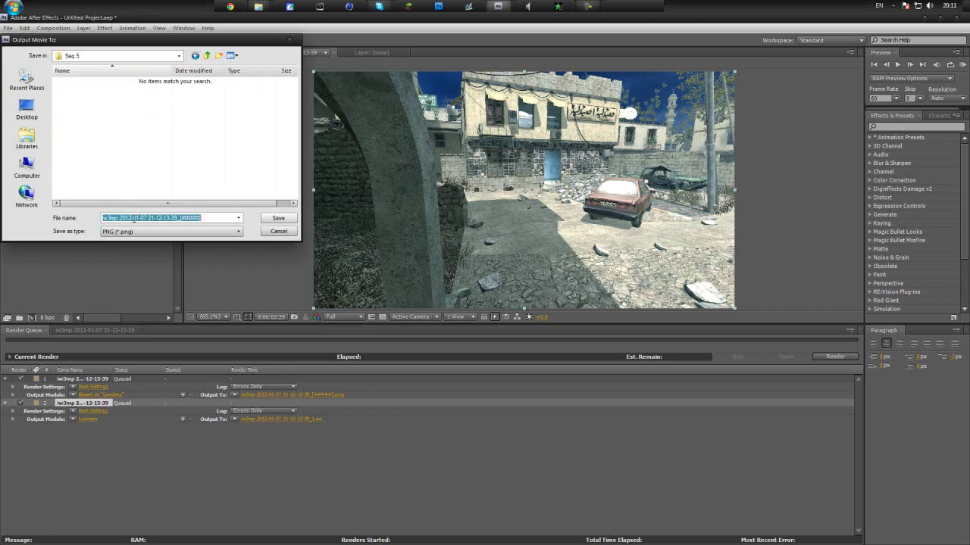
type("1")
key("Return")
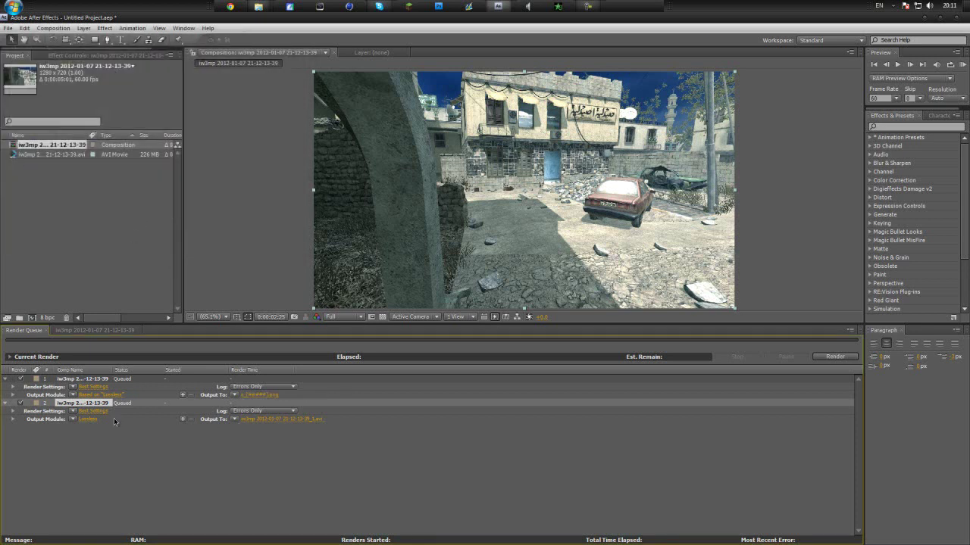
Set the second queue item's output module to Video For Windows with the No Compression compressor.
left_click(261, 421)
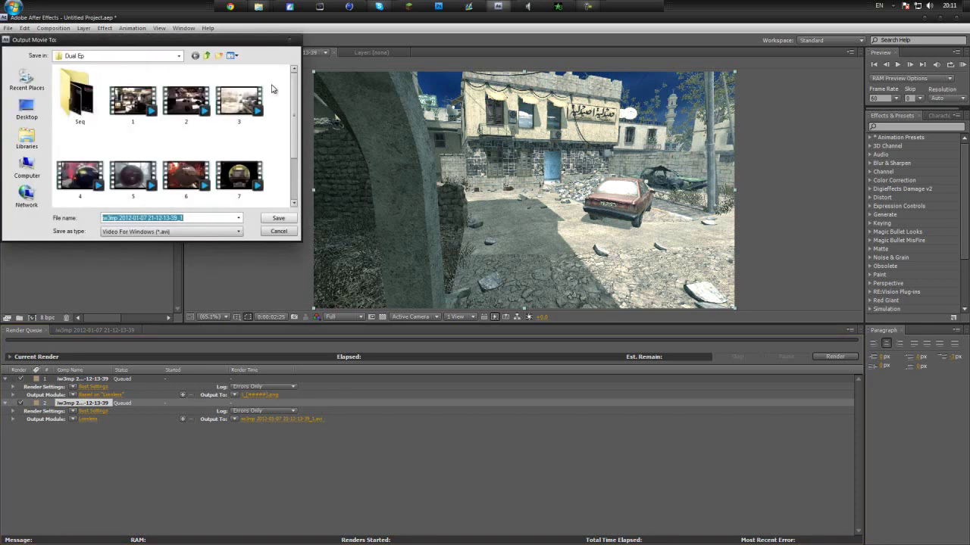
left_click(293, 41)
left_click(87, 420)
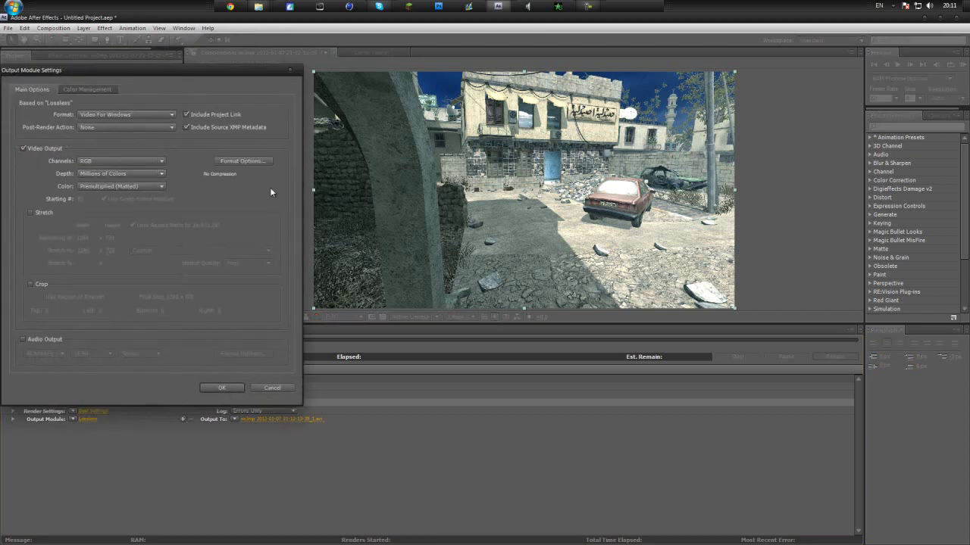
left_click(265, 161)
left_click(86, 112)
left_click(85, 115)
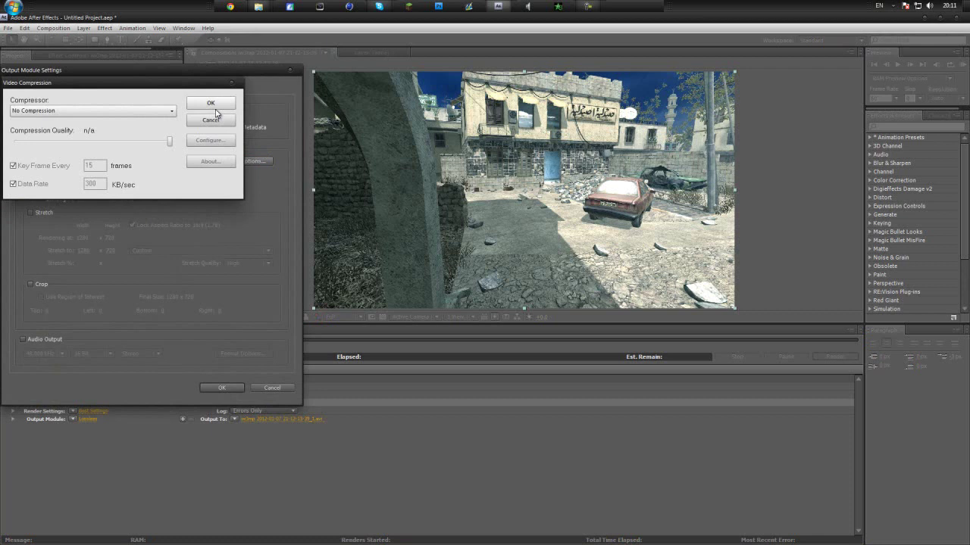
left_click(212, 103)
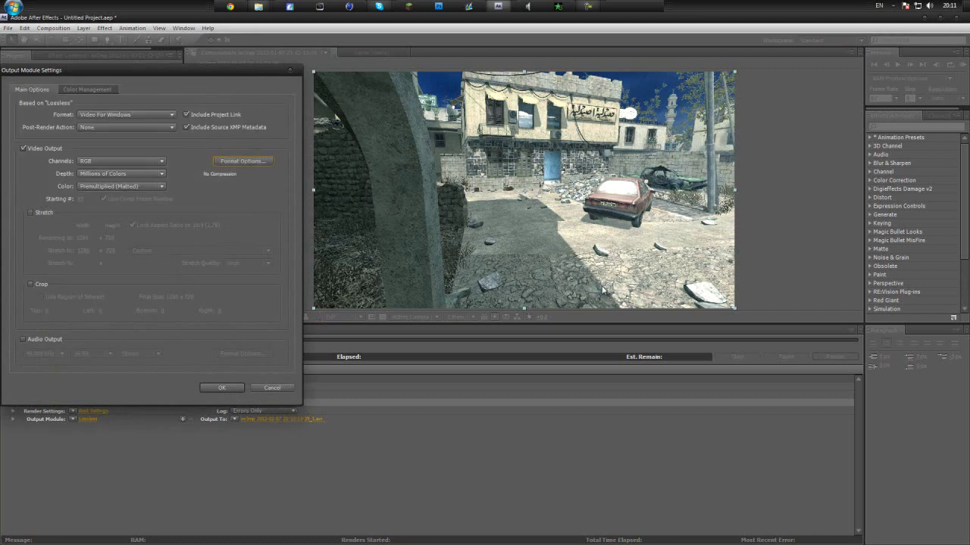
left_click(221, 388)
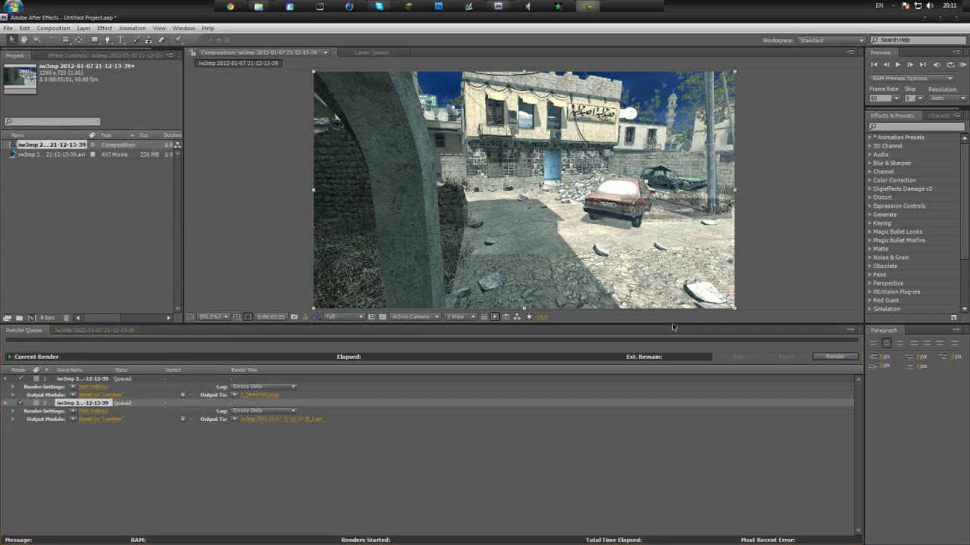
left_click(886, 512)
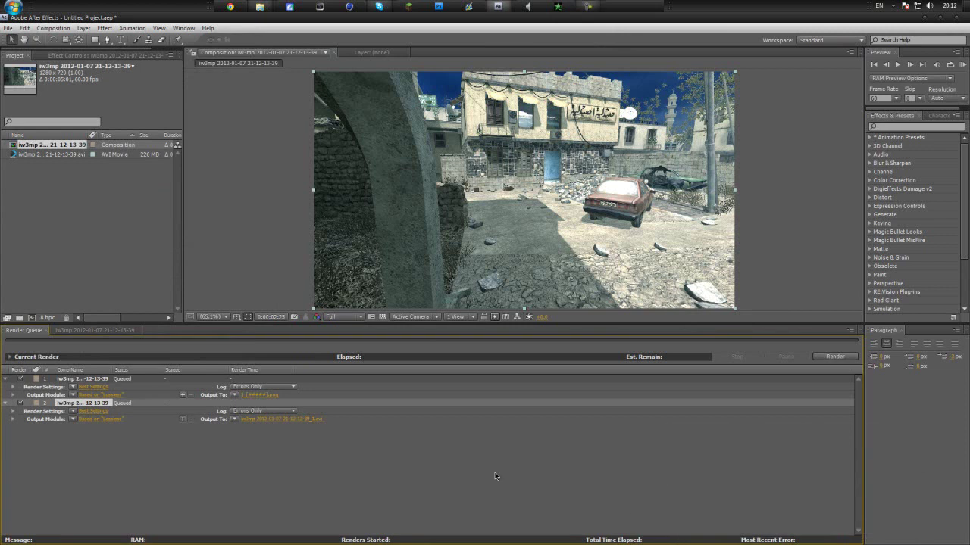
Review the second queue item's output module settings and keep the Video For Windows format.
left_click(99, 419)
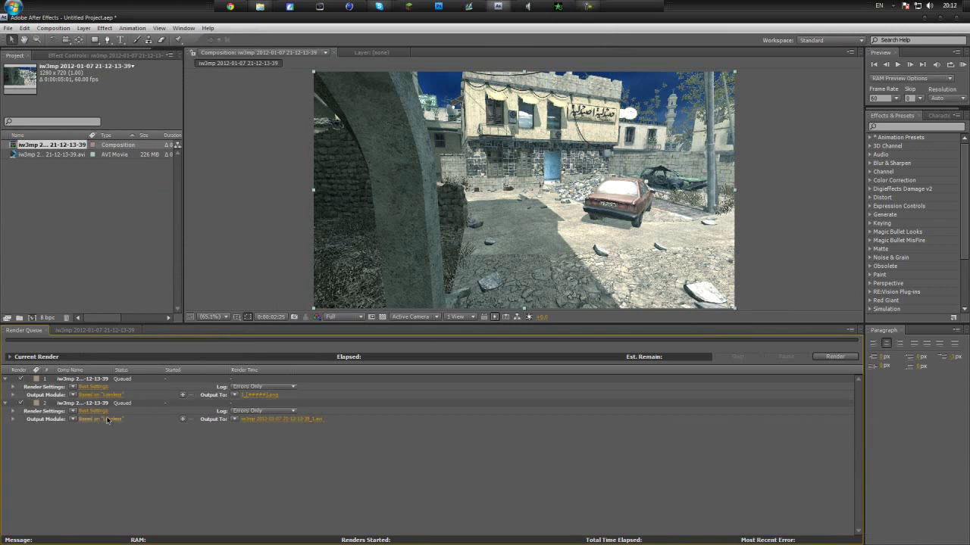
left_click(108, 119)
left_click(199, 392)
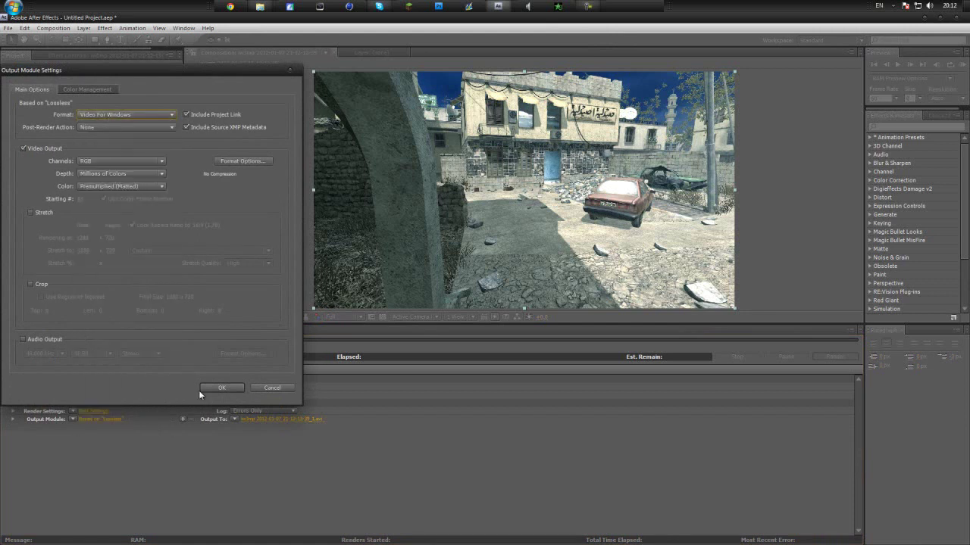
left_click(219, 389)
Set the second queue item's output to file name 5 in the desktop's MT folder and render both queue items.
left_click(278, 419)
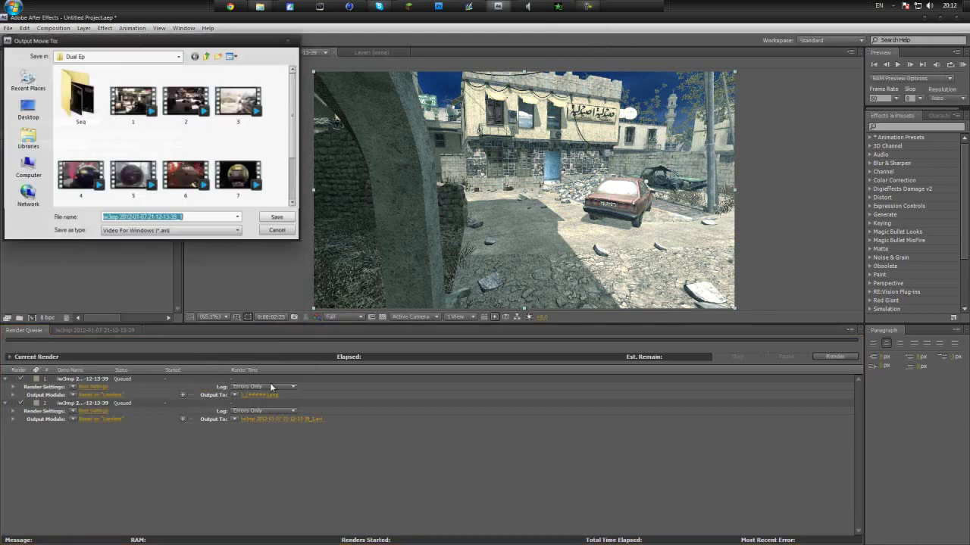
left_click(26, 110)
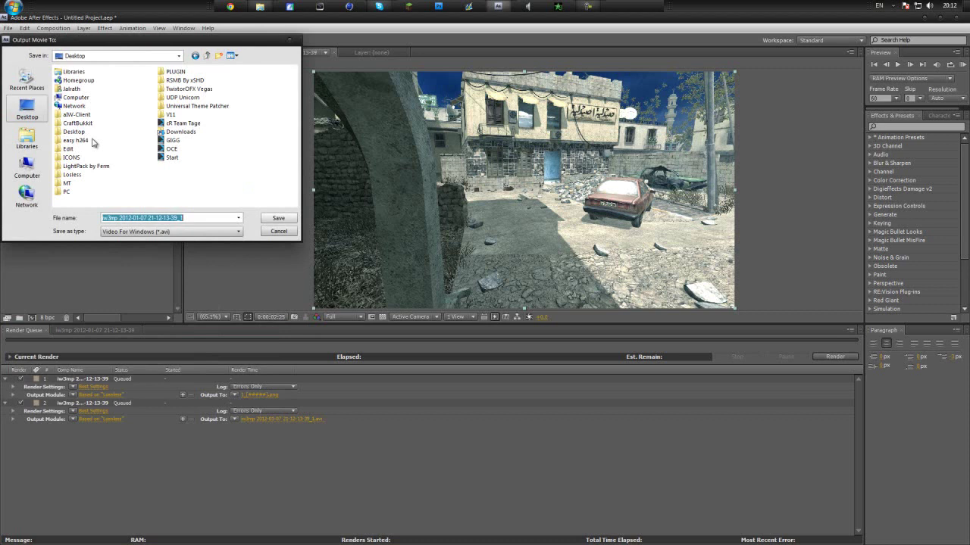
double_click(66, 183)
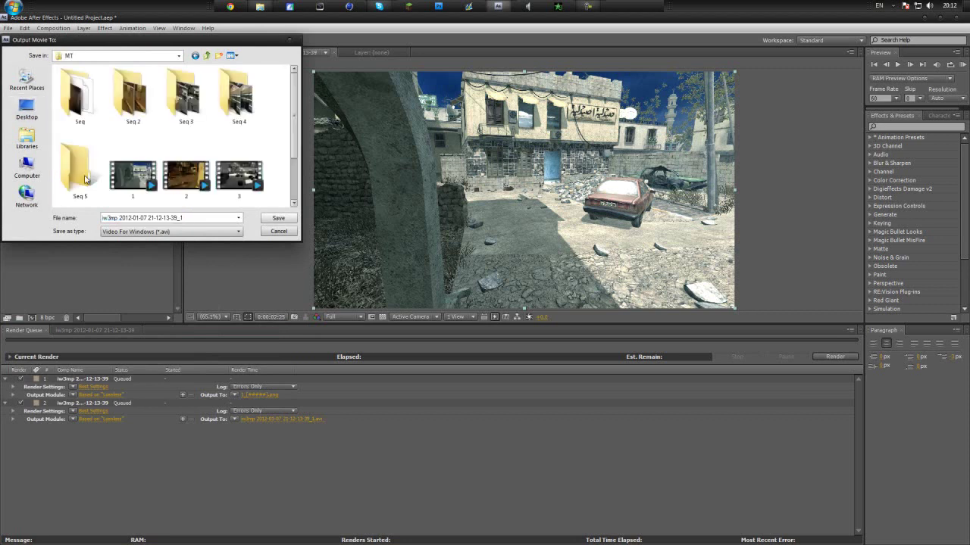
scroll(287, 182, "down", 1)
left_click(144, 218)
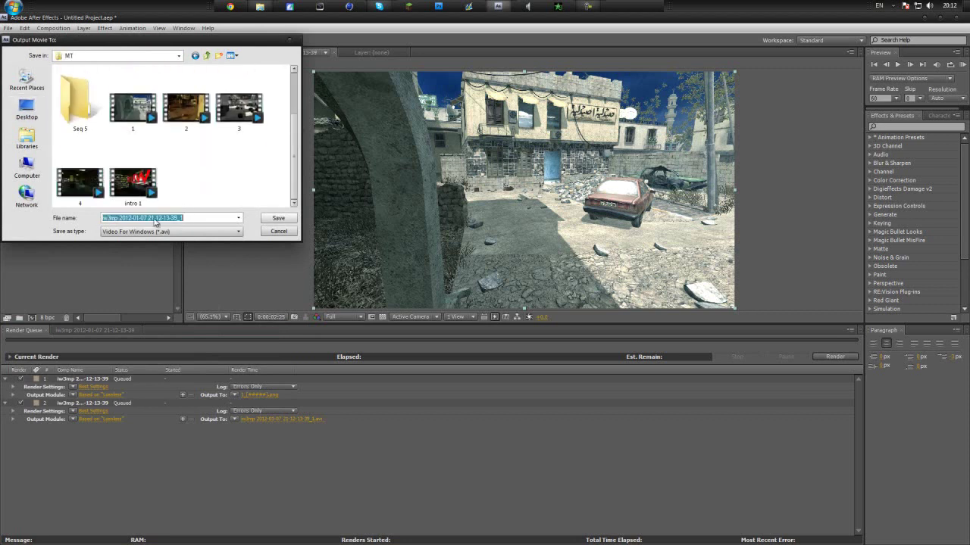
type("5")
key("Return")
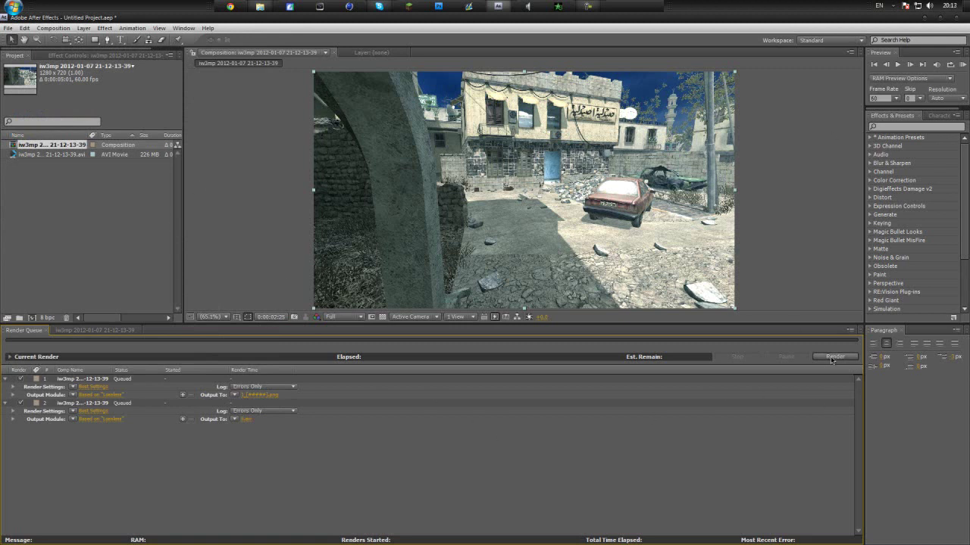
left_click(588, 6)
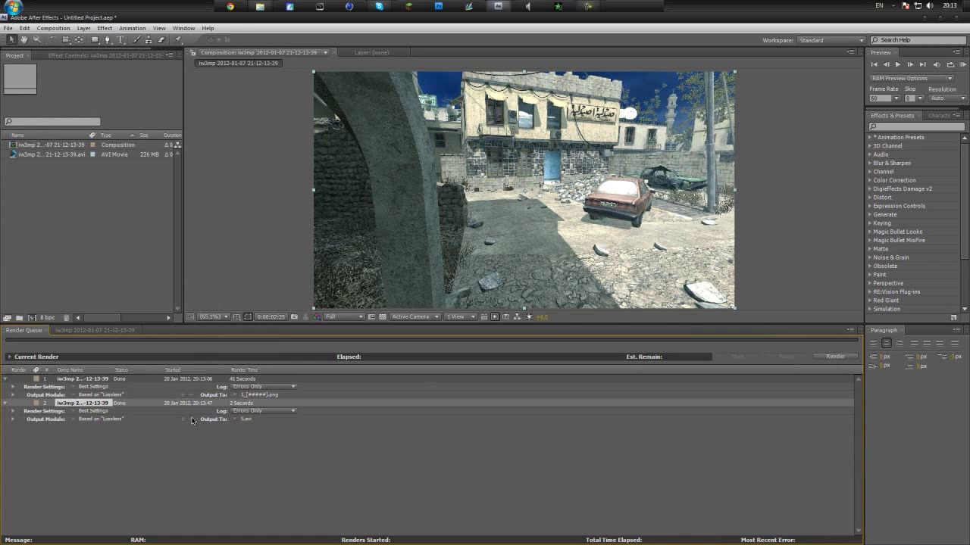
left_click(82, 381)
left_click(95, 403)
left_click(98, 379)
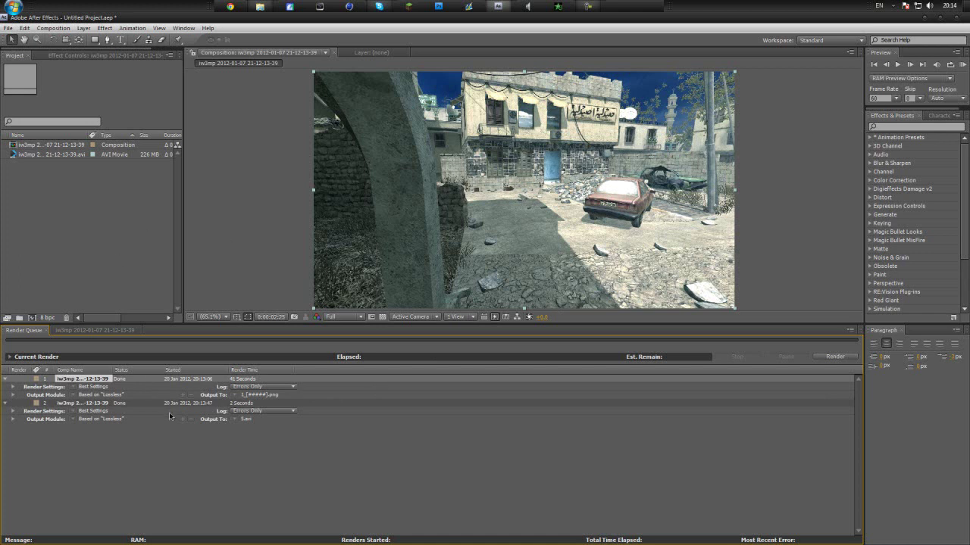
left_click(108, 404)
left_click(97, 380)
left_click(99, 403)
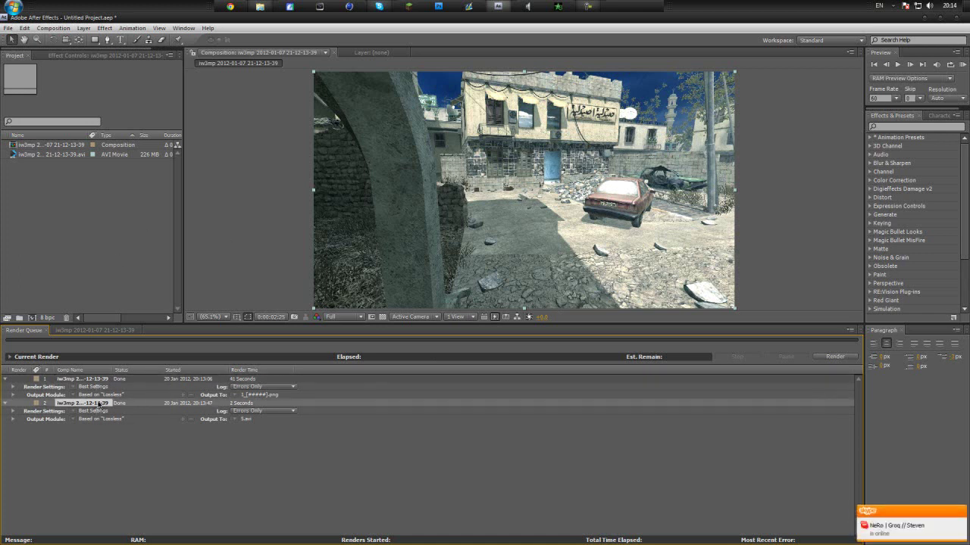
left_click(98, 379)
Close After Effects without saving the project and launch boujou 5.0.
left_click(964, 17)
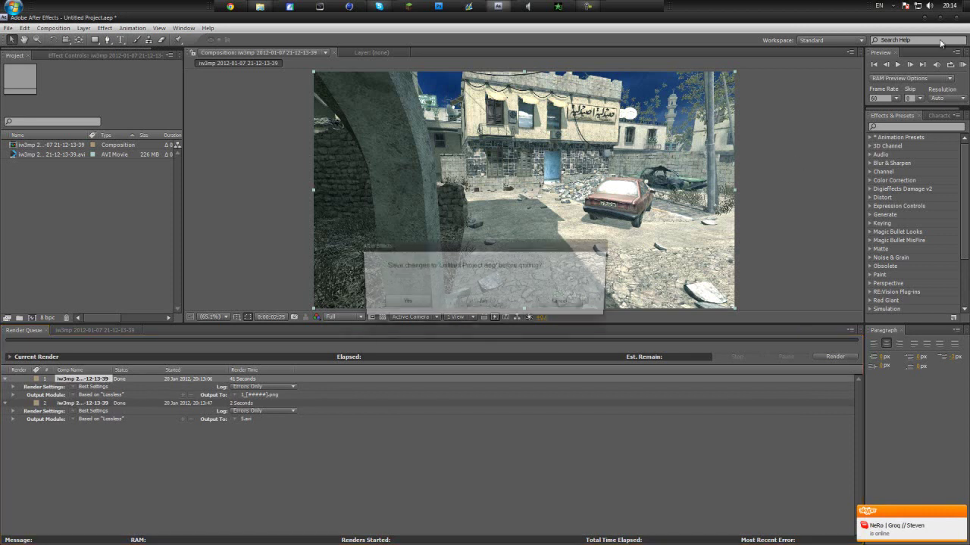
left_click(481, 302)
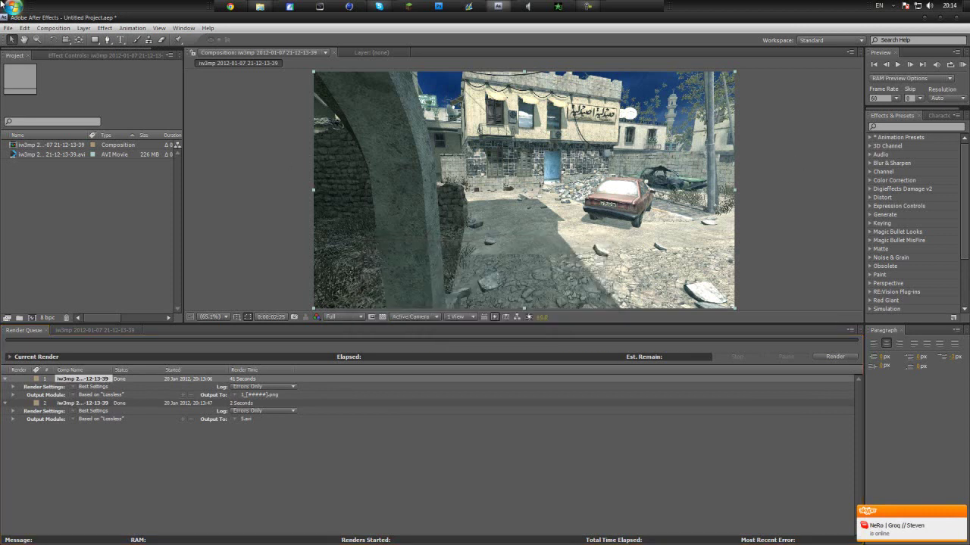
key("super")
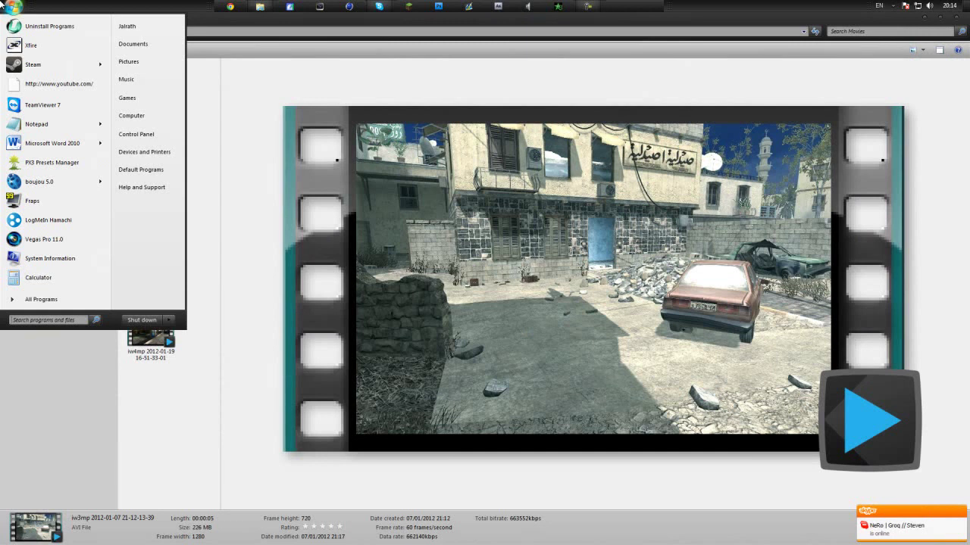
left_click(69, 184)
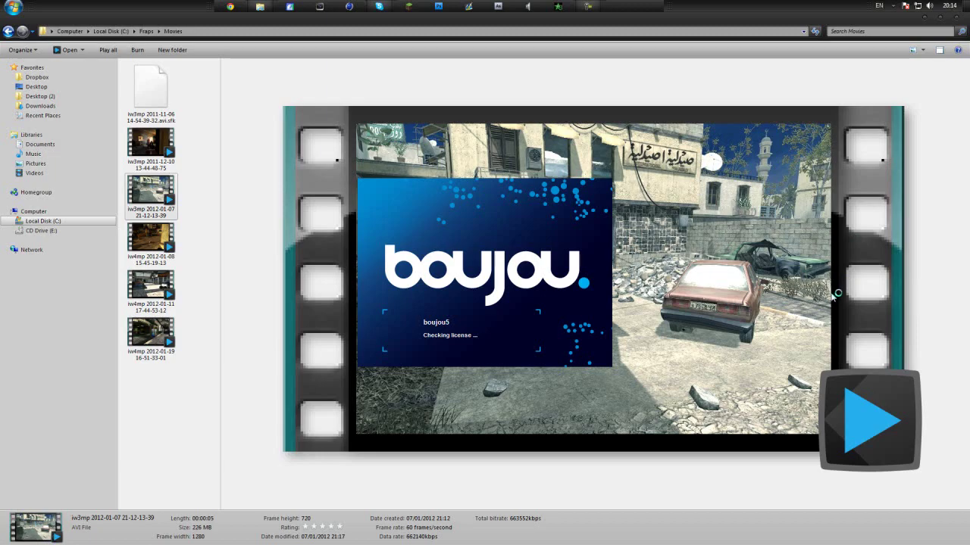
key("super+d")
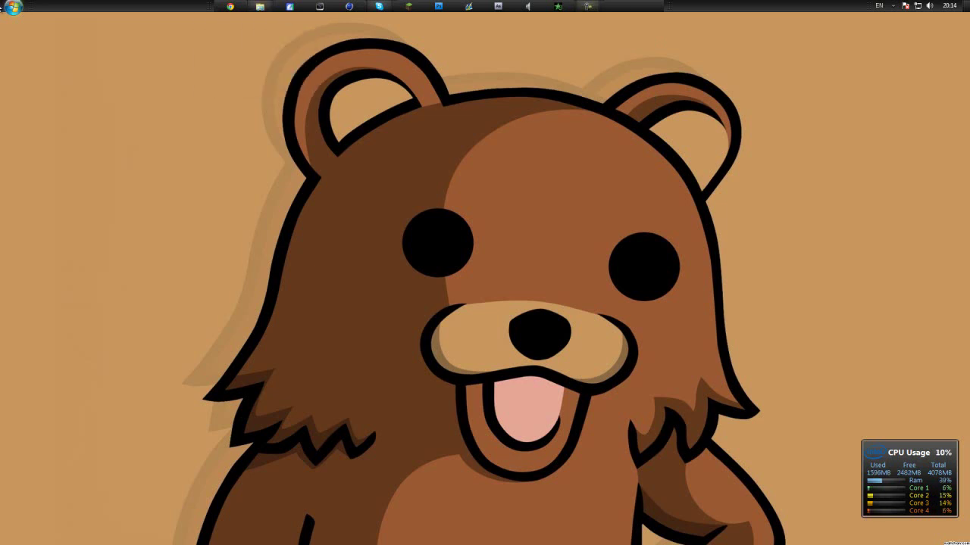
left_click(13, 6)
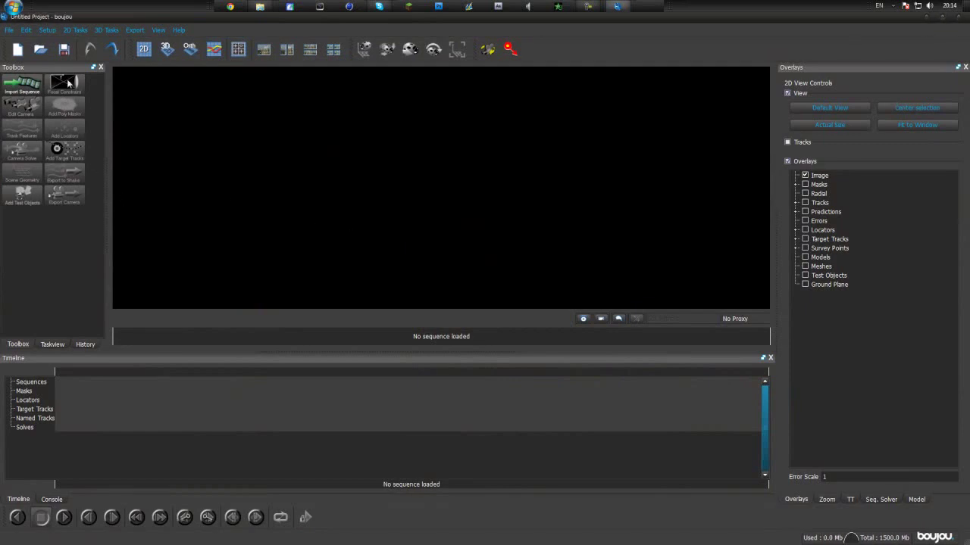
Switch to the Explorer window and float it over boujou, enlarged in width and height.
left_click(259, 6)
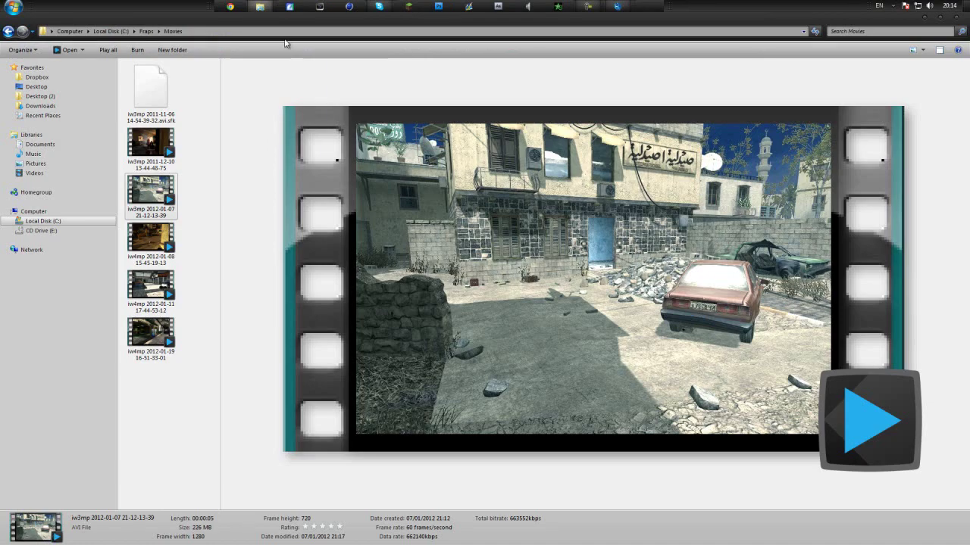
left_click_drag(330, 27, 613, 119)
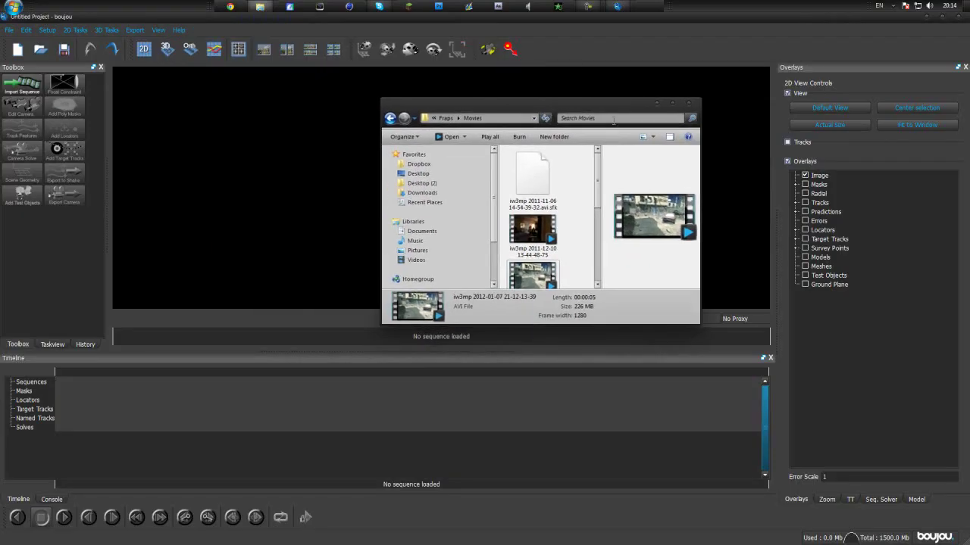
left_click_drag(700, 152, 882, 155)
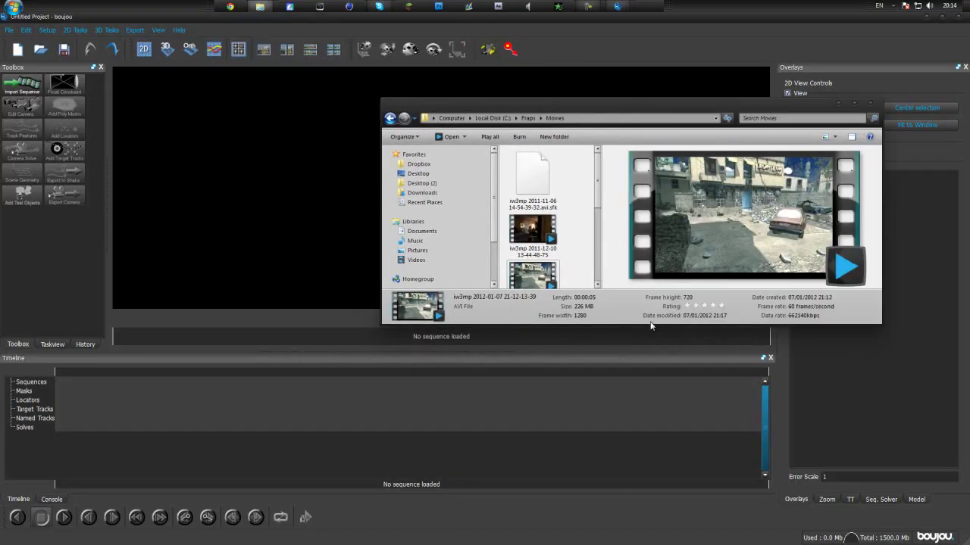
left_click_drag(642, 325, 623, 422)
Open the Seq 5 folder in the desktop's MT folder and bring 1_00083.png into boujou as an image sequence.
left_click(418, 173)
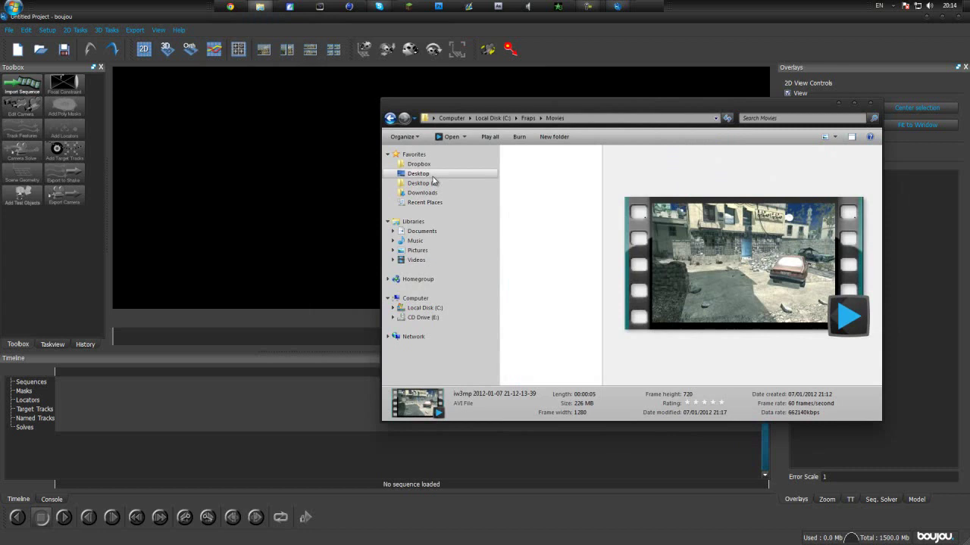
left_click(529, 260)
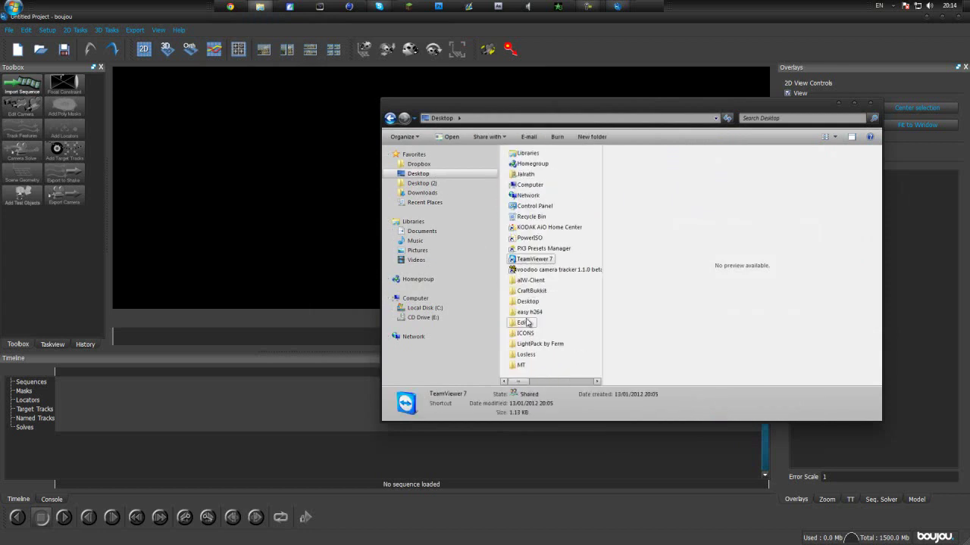
double_click(522, 365)
scroll(544, 262, "down", 3)
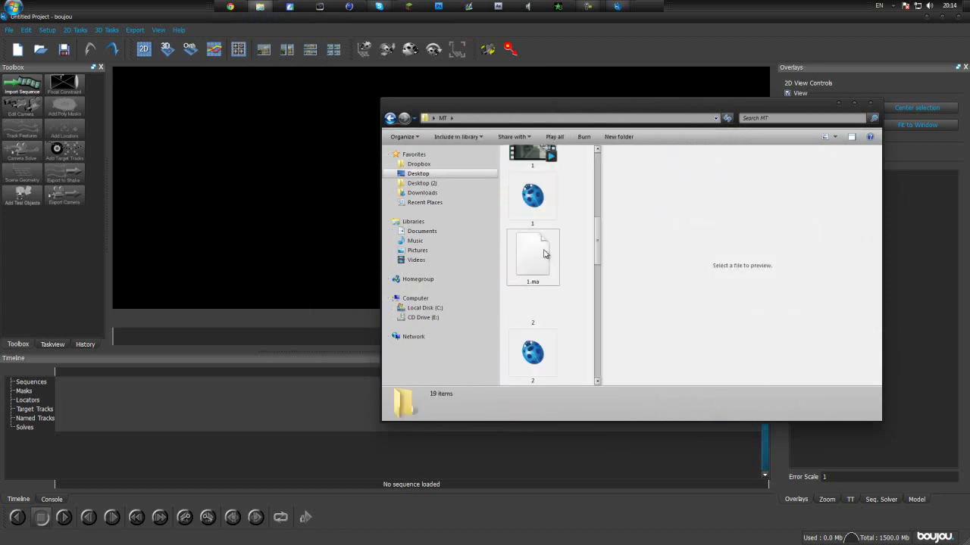
double_click(540, 237)
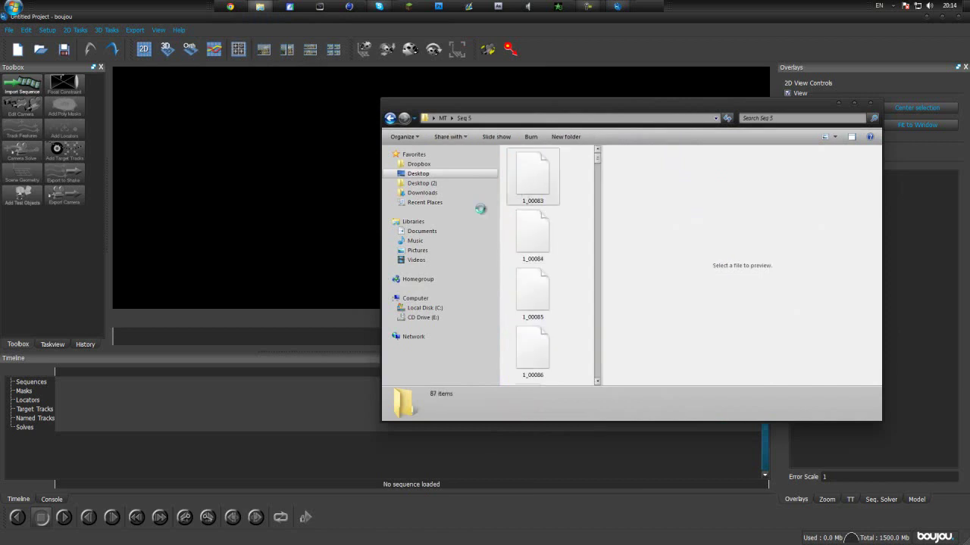
left_click_drag(242, 200, 306, 192)
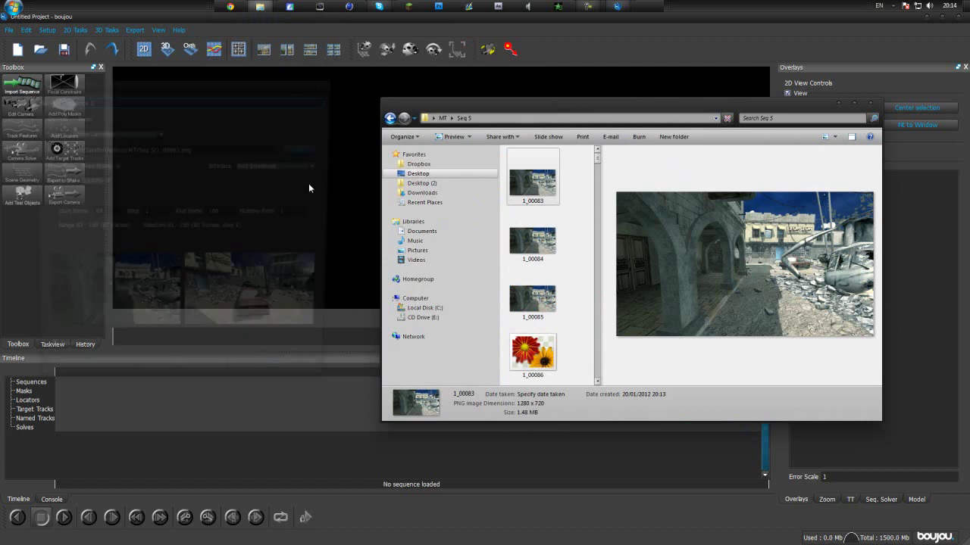
Set the image sequence's frame rate to 60, apply the import with the Free Move type, and close the settings.
left_click(90, 183)
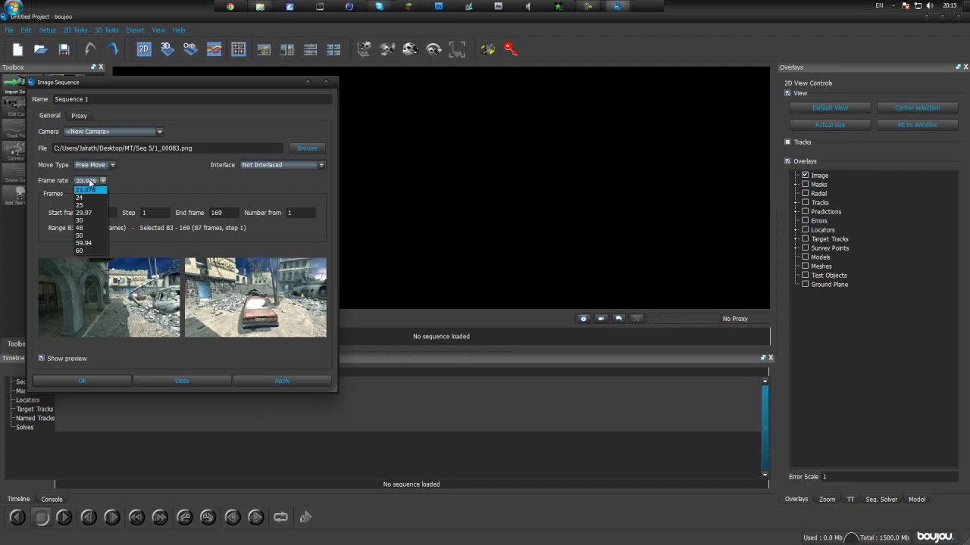
left_click(100, 251)
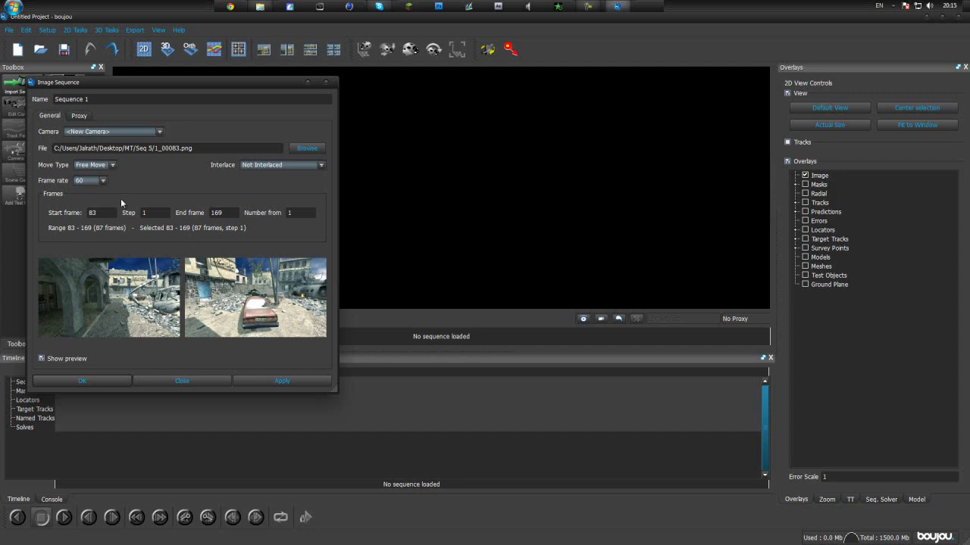
left_click(103, 181)
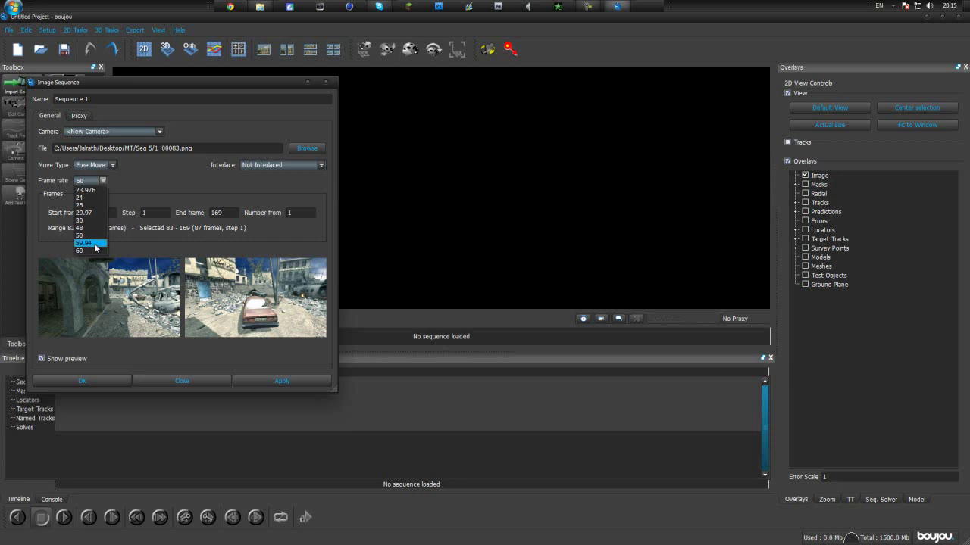
left_click(102, 181)
left_click(279, 380)
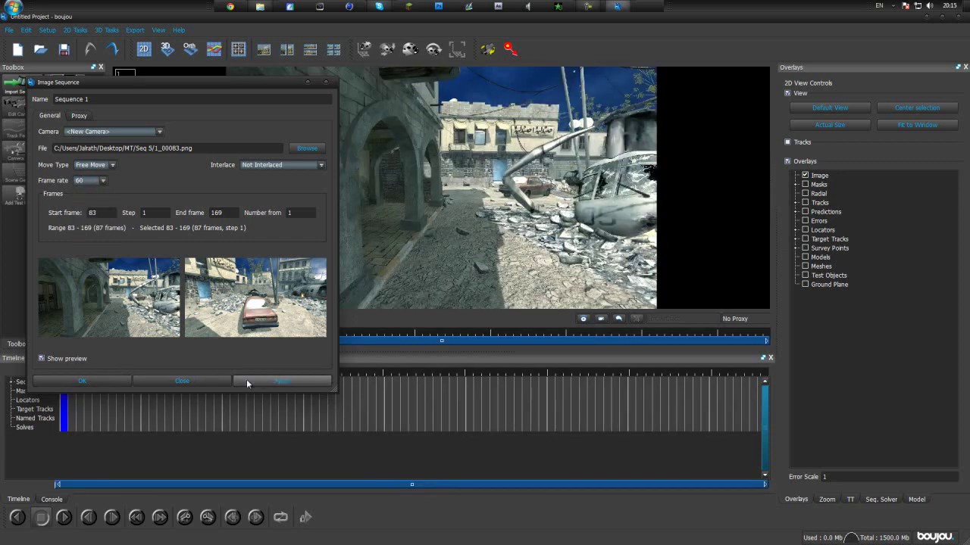
left_click(195, 381)
Scrub through the imported footage and check the frame rate in the sequence's edit settings.
left_click_drag(173, 369, 418, 373)
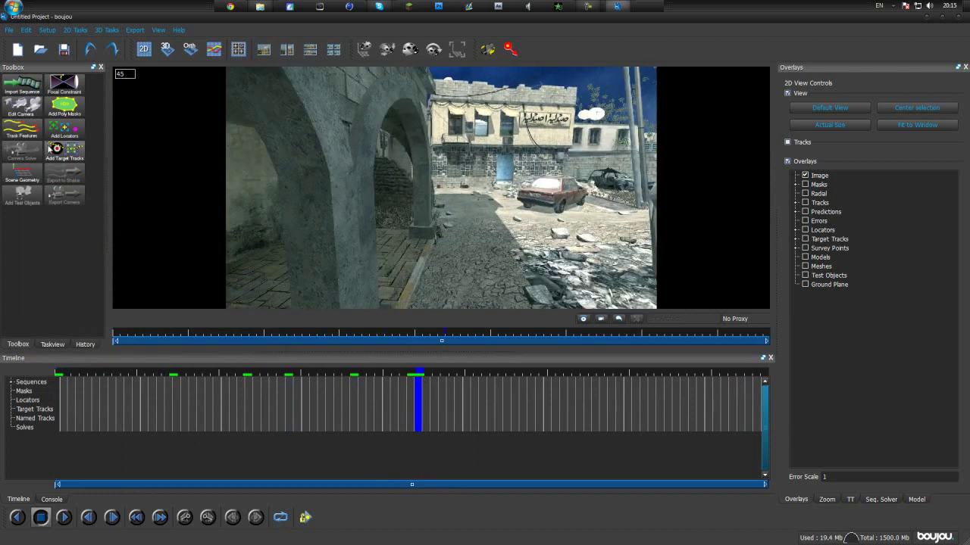
left_click(26, 30)
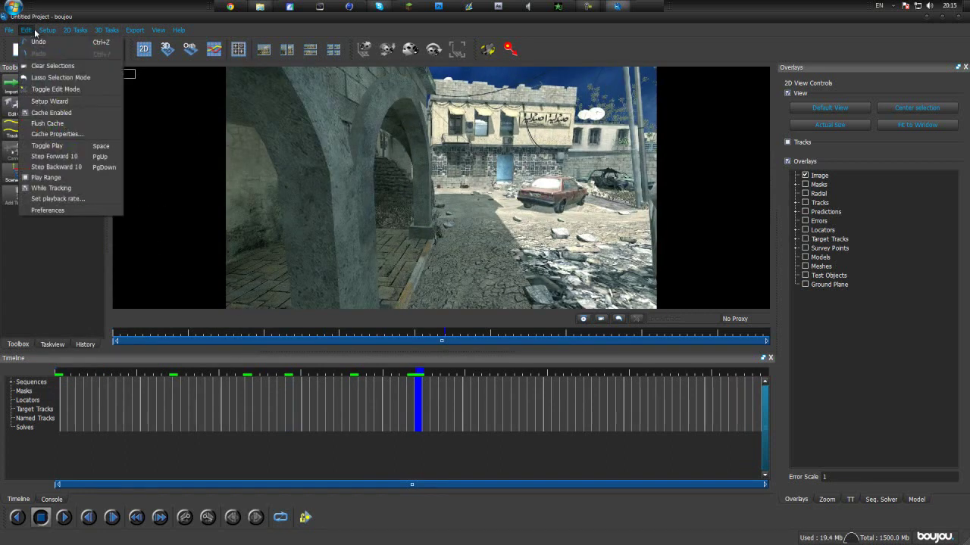
mouse_move(47, 33)
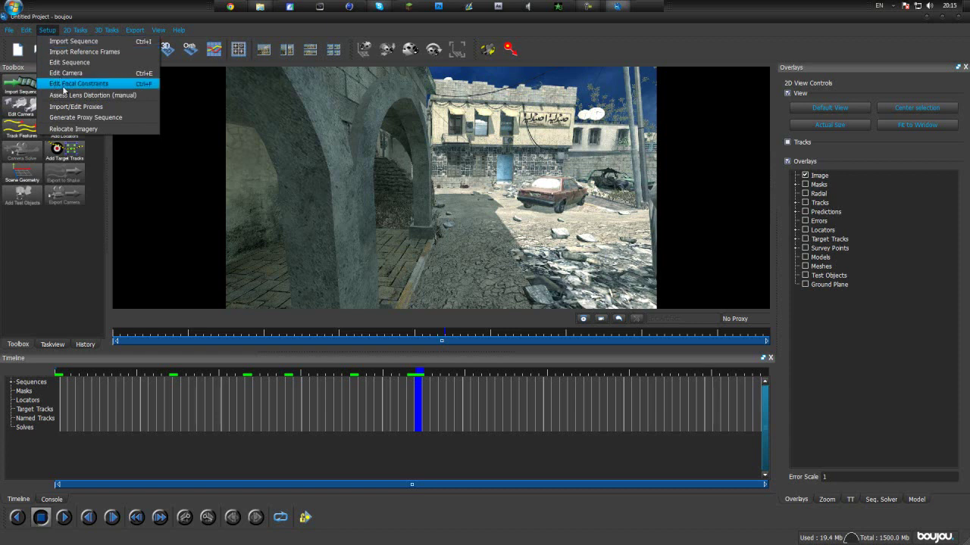
left_click(76, 63)
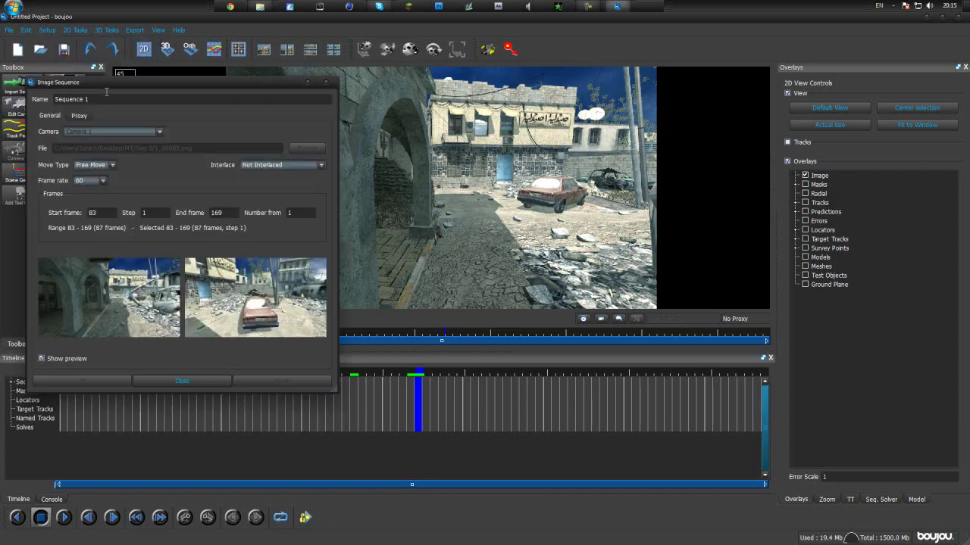
left_click(105, 181)
left_click(101, 182)
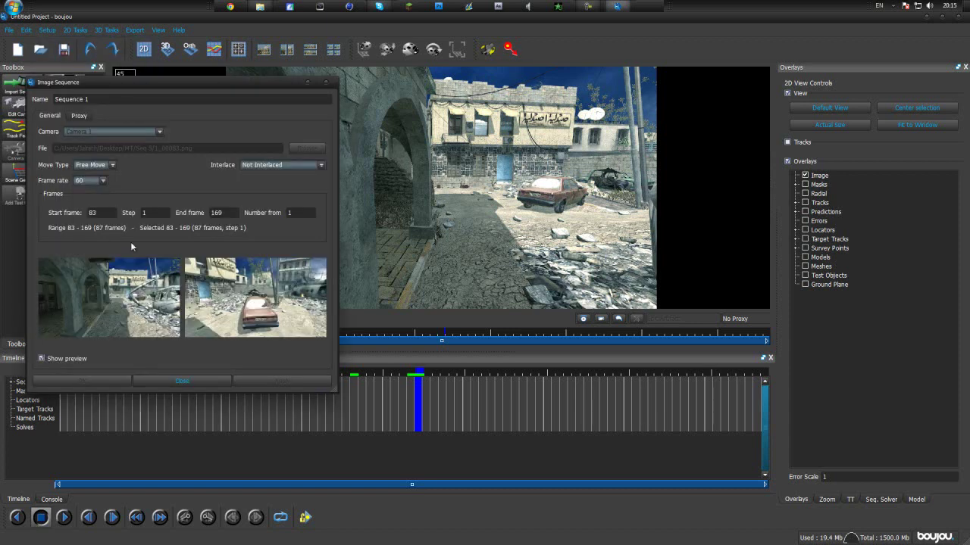
left_click(198, 380)
left_click_drag(381, 370, 247, 369)
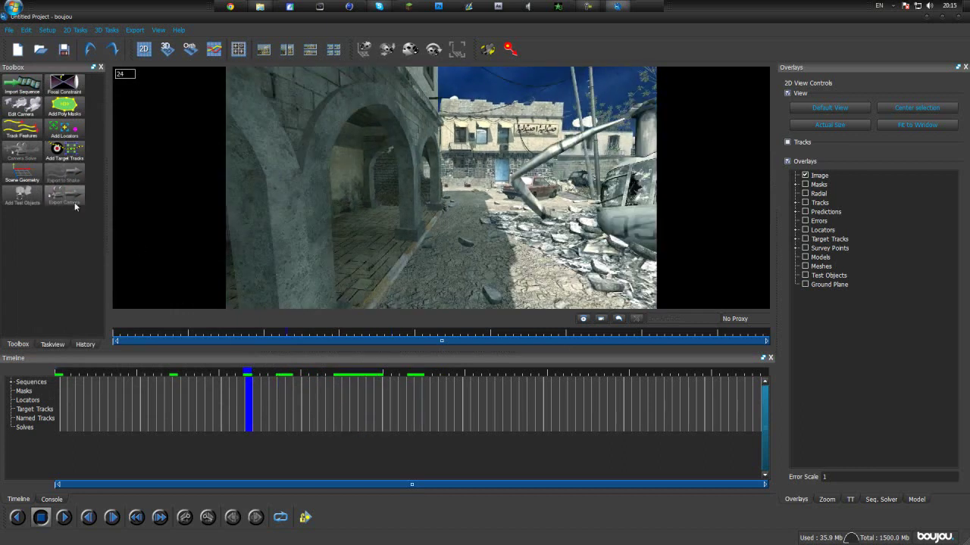
Track features across all frames of Sequence 1 with a raised sensitivity, and scrub through the resulting tracks.
left_click(24, 130)
left_click(117, 217)
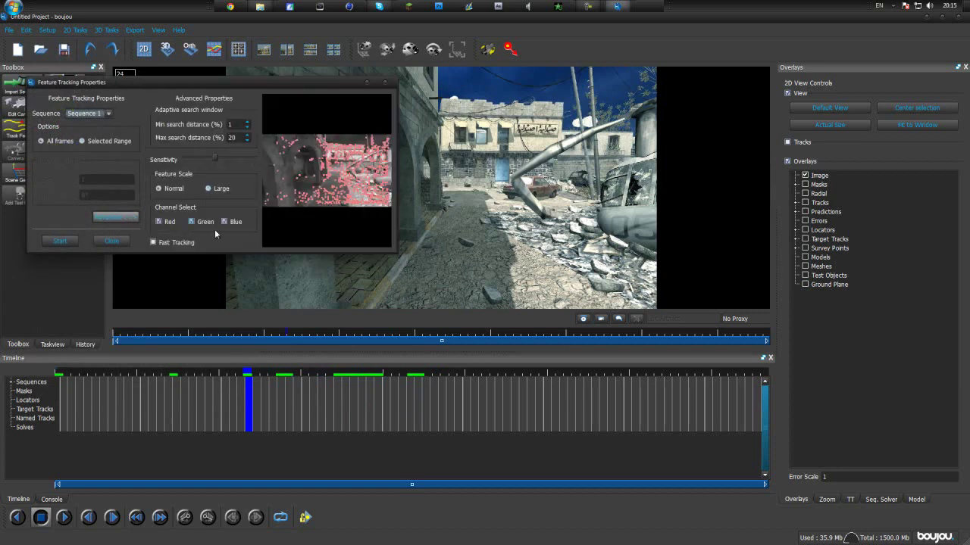
left_click_drag(243, 157, 287, 157)
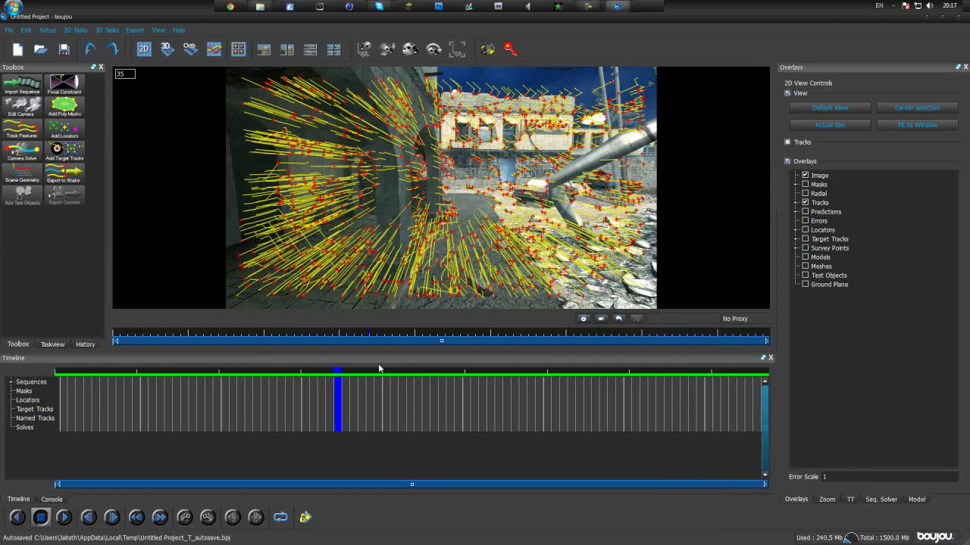
left_click_drag(342, 376, 600, 386)
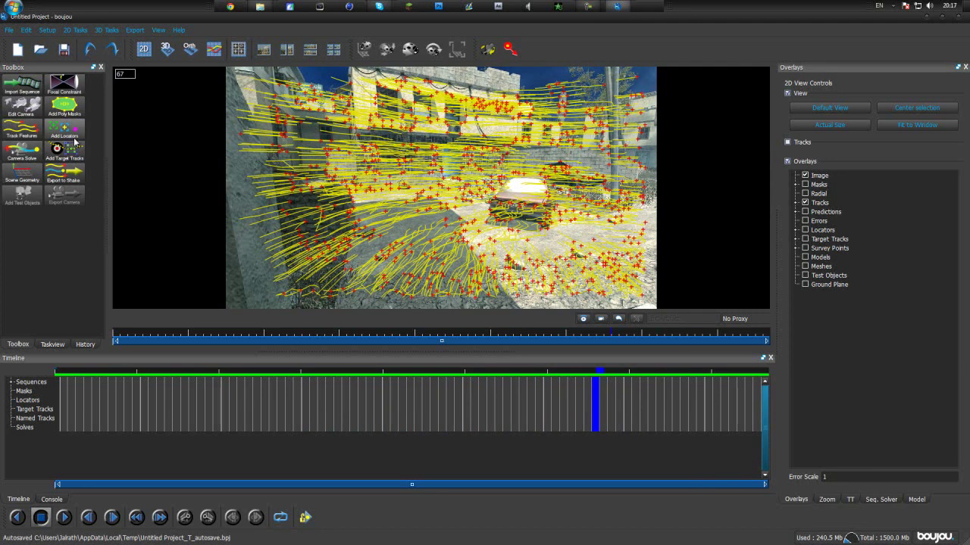
Run a camera solve on all frames of Sequence 1 with optimized camera path smoothness, and scrub through the footage while it processes.
left_click(26, 155)
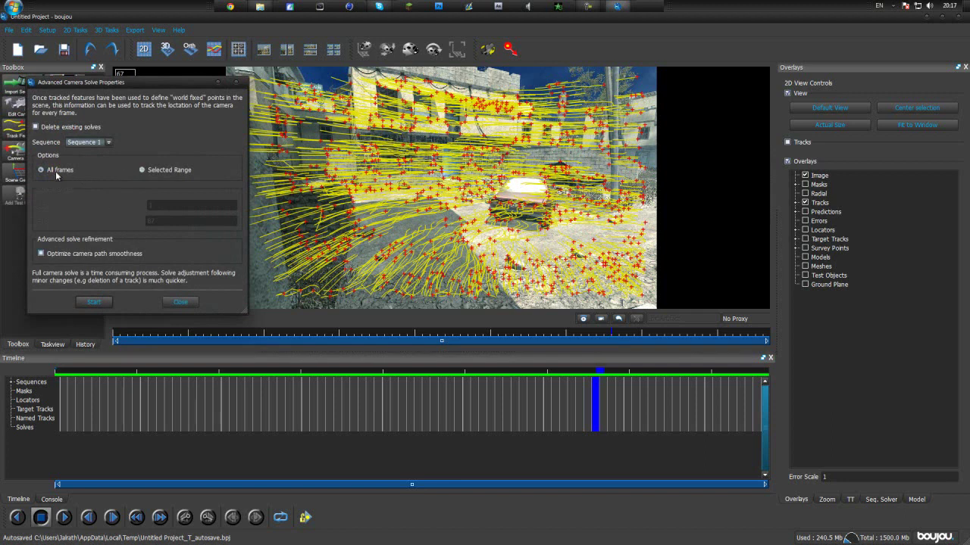
left_click(96, 302)
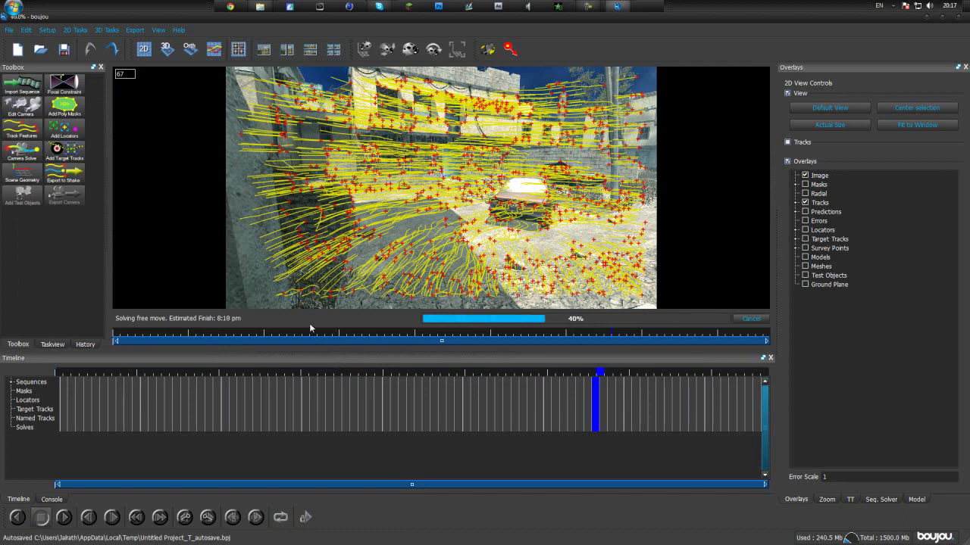
left_click(345, 370)
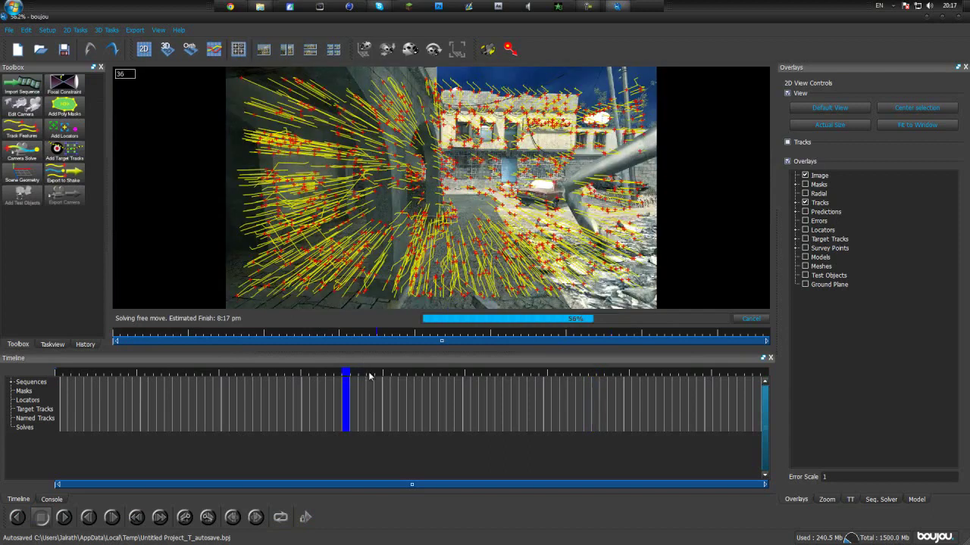
left_click(408, 377)
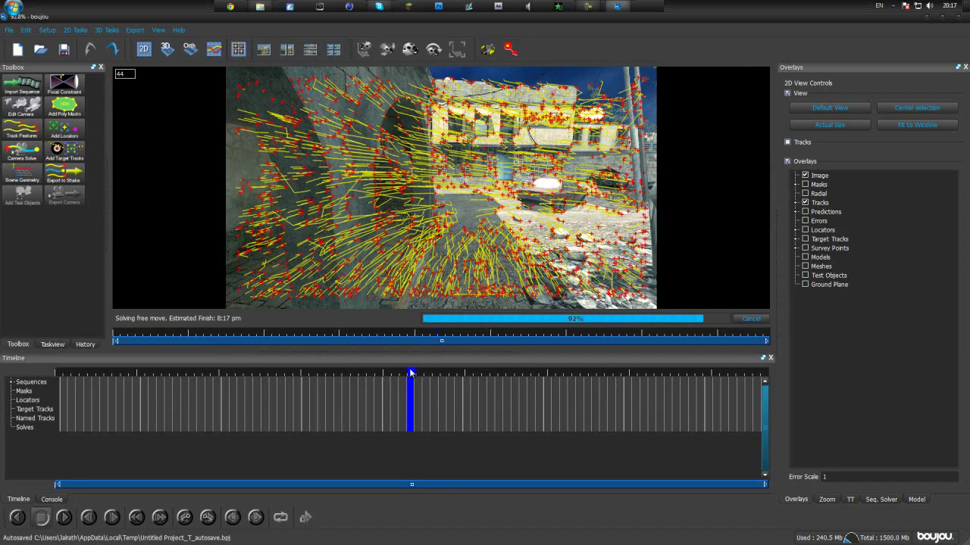
left_click_drag(403, 378, 308, 412)
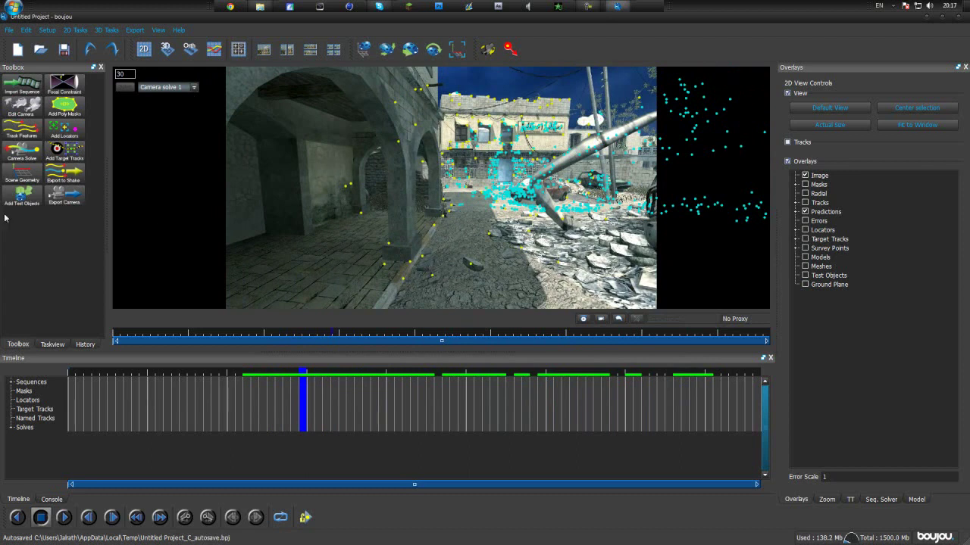
Add a z-axis coordinate frame hint to the scene geometry and connect it to two street tracks near the archway at frame 46.
left_click(25, 175)
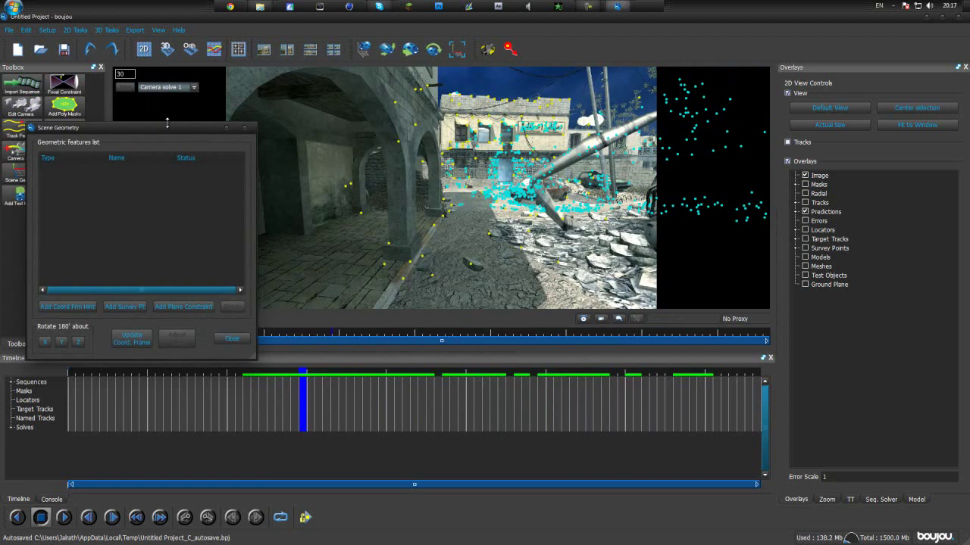
mouse_move(179, 84)
left_mouse_down()
mouse_move(439, 224)
mouse_move(712, 252)
mouse_move(215, 160)
mouse_move(125, 90)
mouse_move(172, 99)
left_mouse_up()
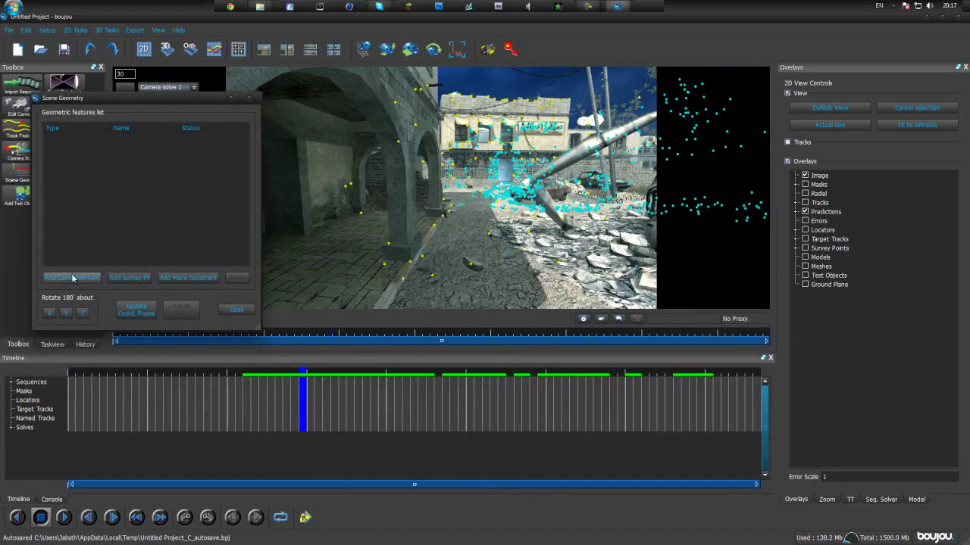
left_click_drag(478, 374, 577, 371)
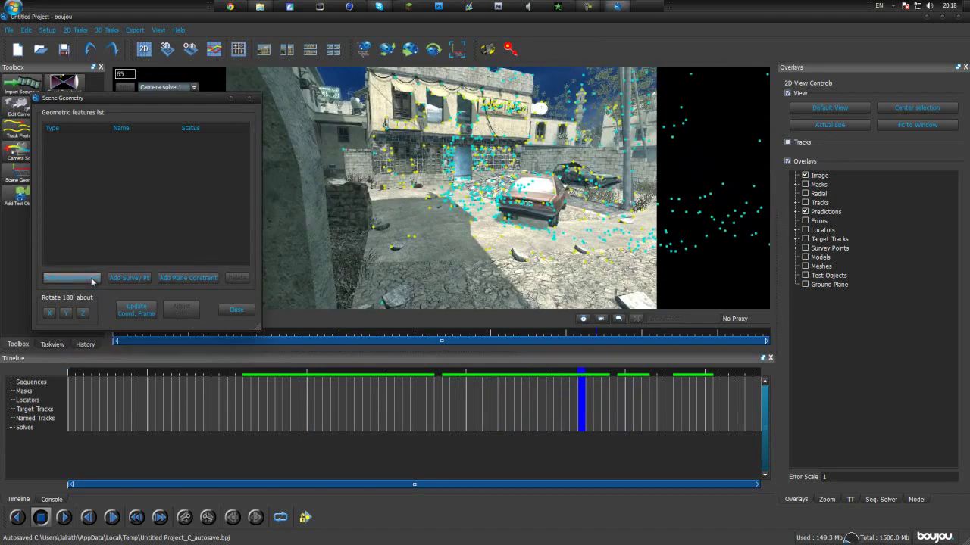
left_click(91, 278)
left_click(250, 274)
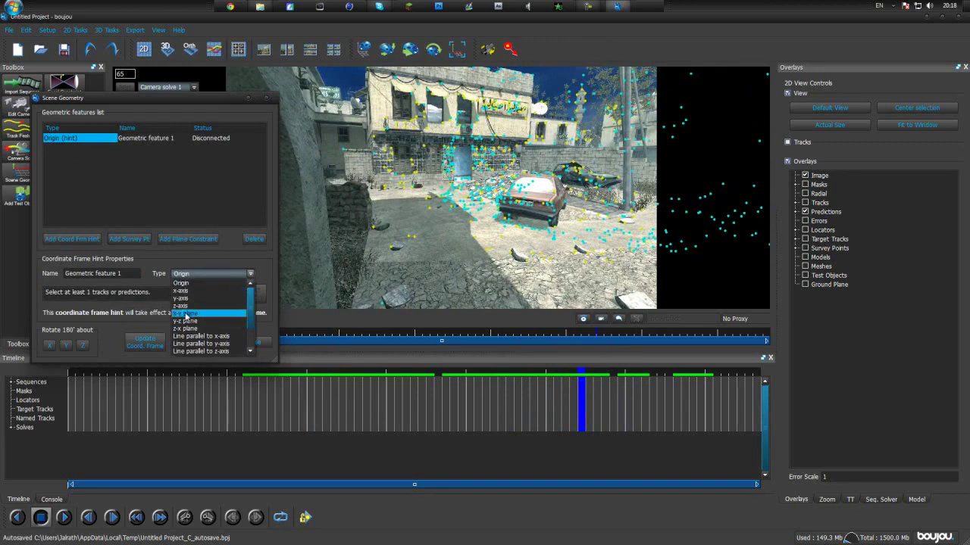
left_click(184, 306)
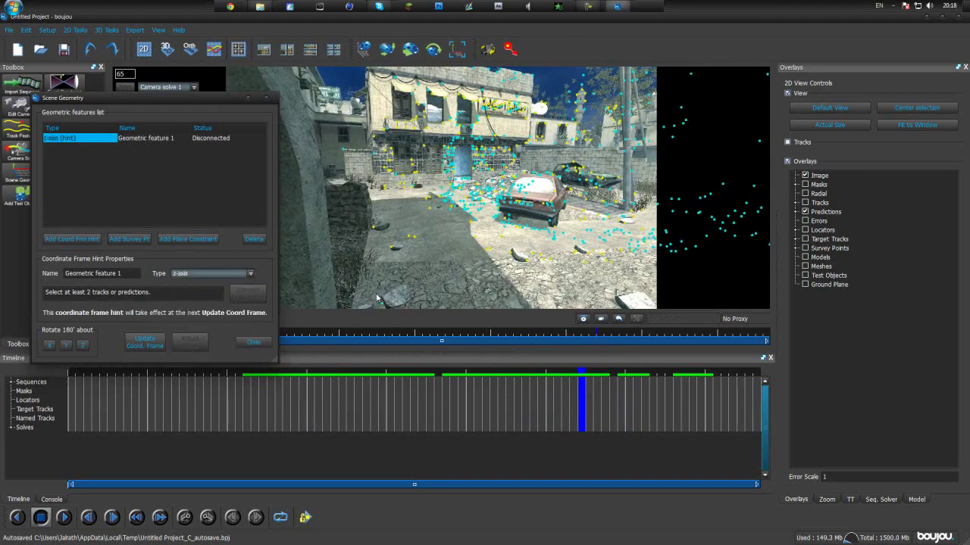
left_click_drag(427, 370, 367, 371)
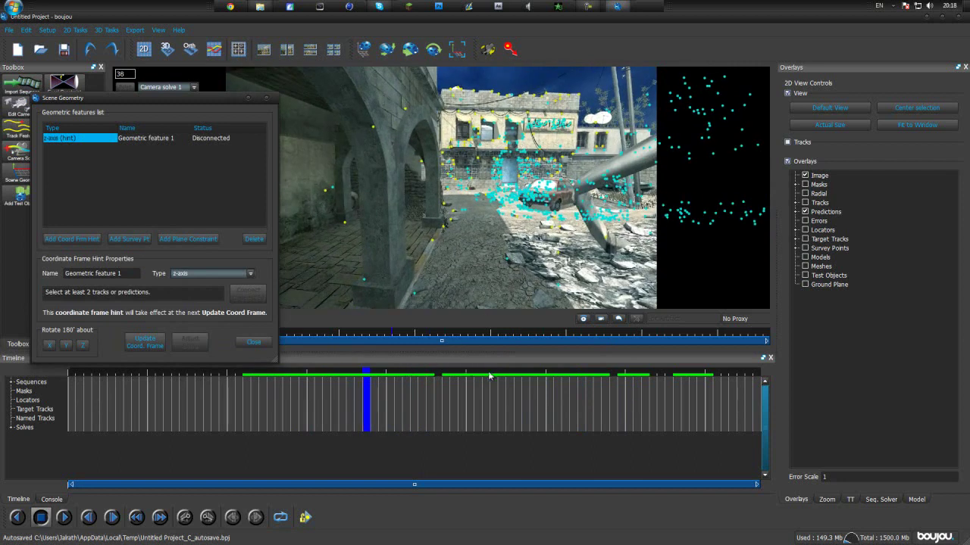
left_click_drag(488, 376, 430, 375)
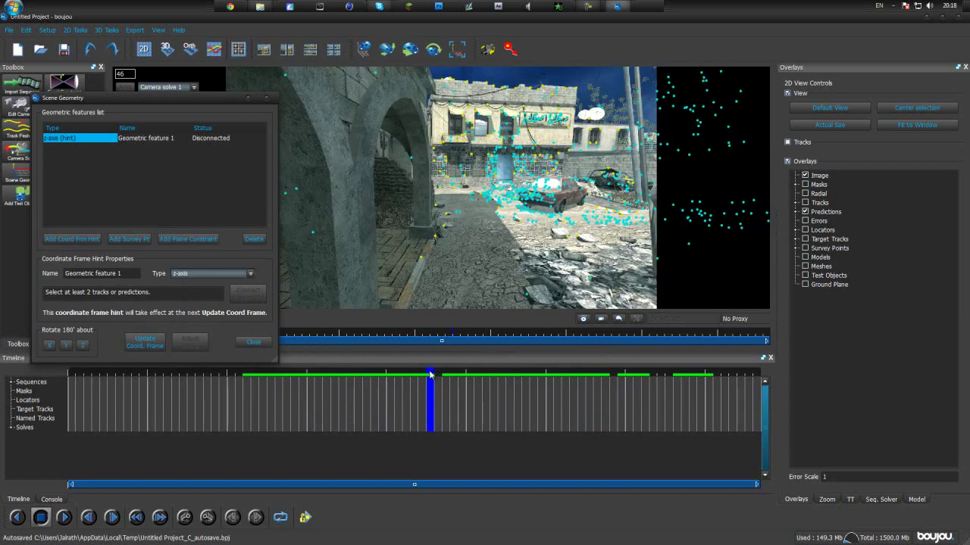
left_click(442, 228)
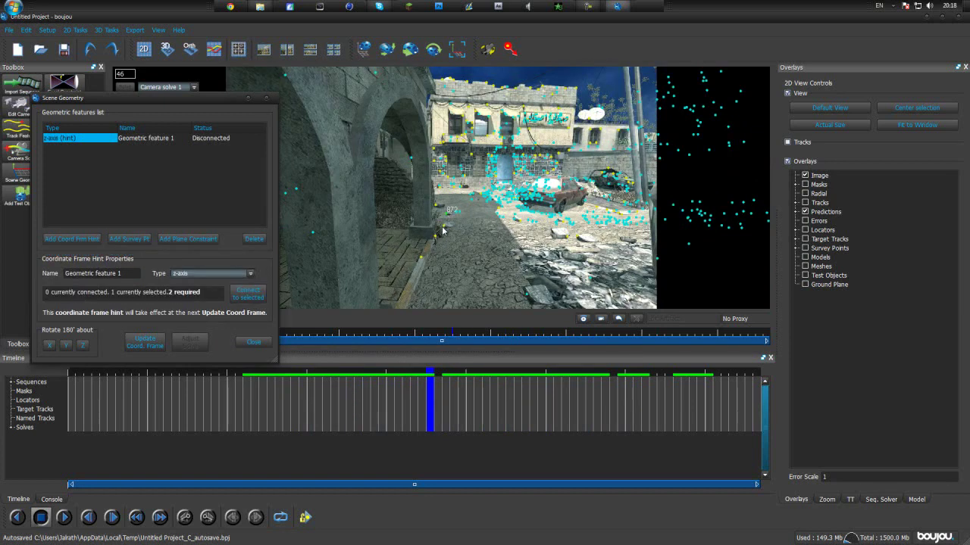
left_click(443, 227, "ctrl")
left_click(254, 297)
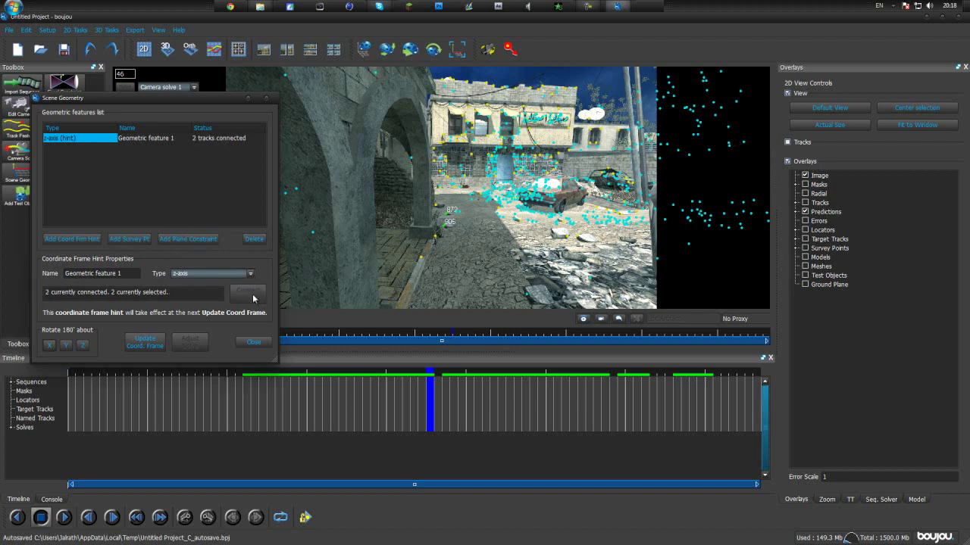
Add an x-axis coordinate frame hint and connect it to two tracks near the base of the building at frame 73.
left_click(84, 240)
left_click(203, 272)
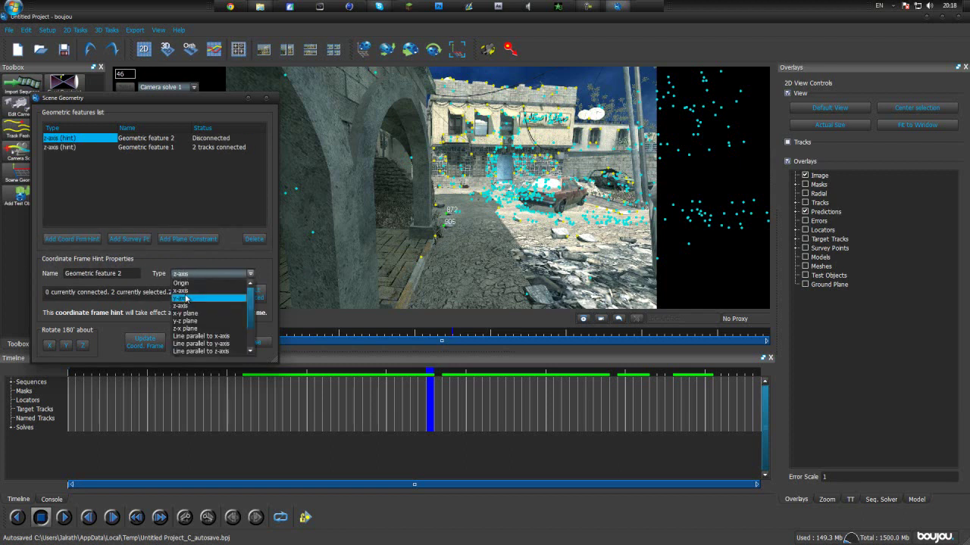
left_click(186, 291)
left_click_drag(432, 373, 310, 368)
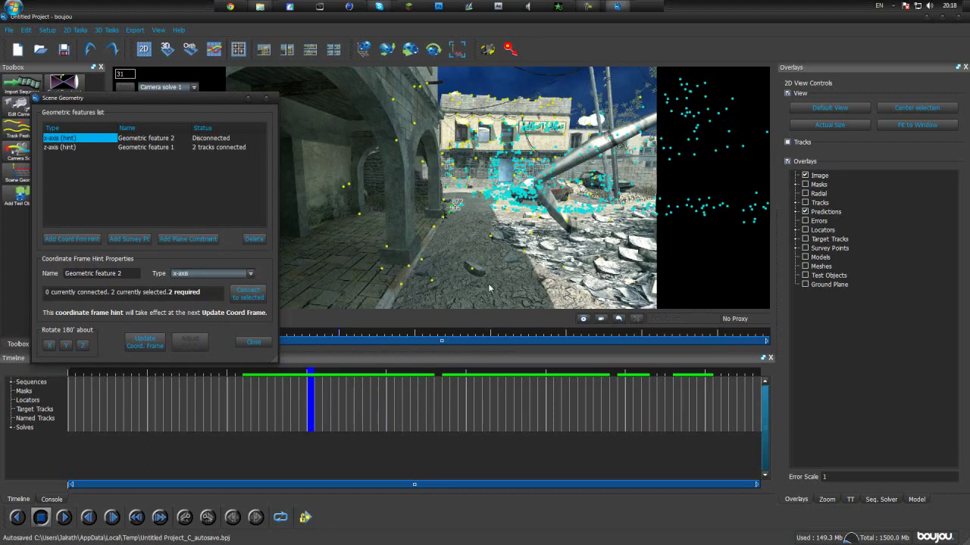
left_click_drag(391, 368, 648, 265)
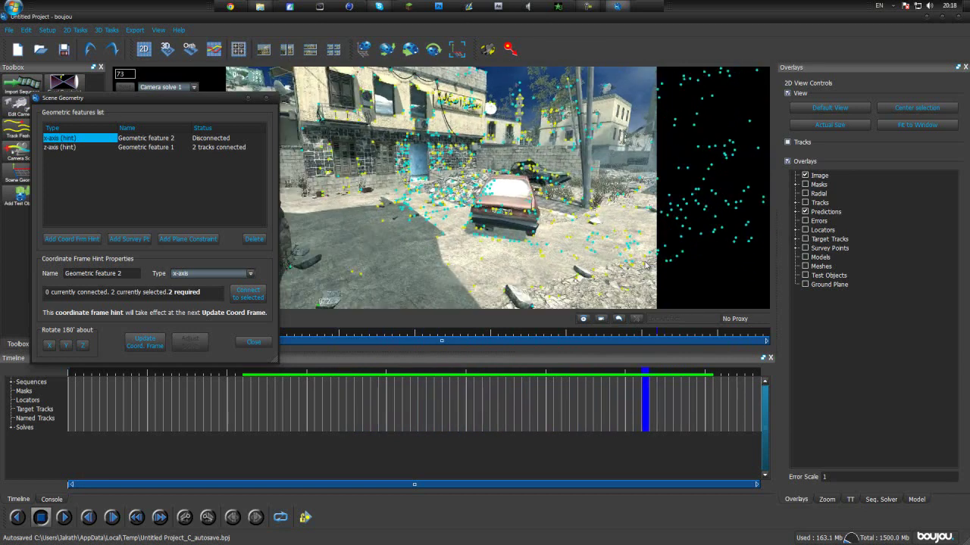
left_click(347, 184)
left_click(253, 294)
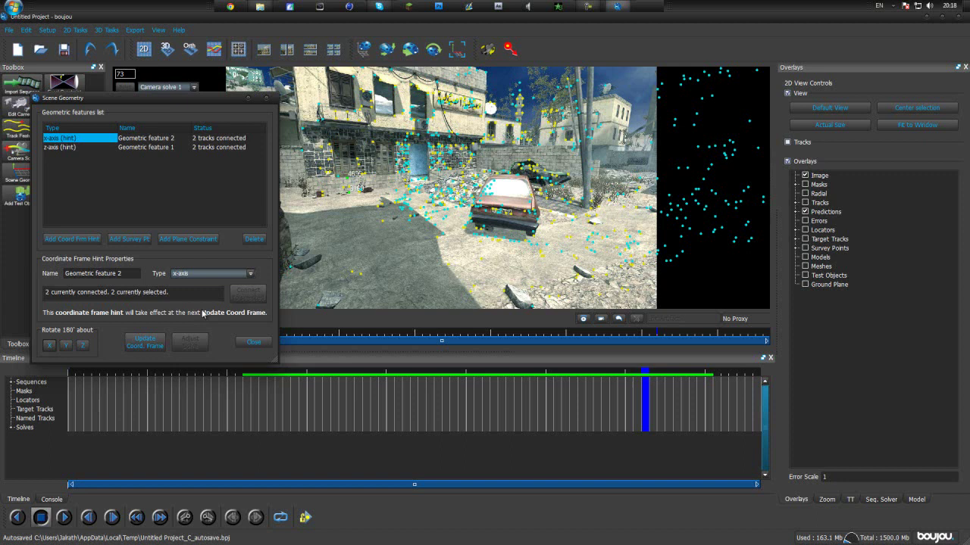
Add a y-axis coordinate frame hint and connect it to two tracks by the small debris on the street at frame 57.
left_click(71, 239)
left_click(250, 273)
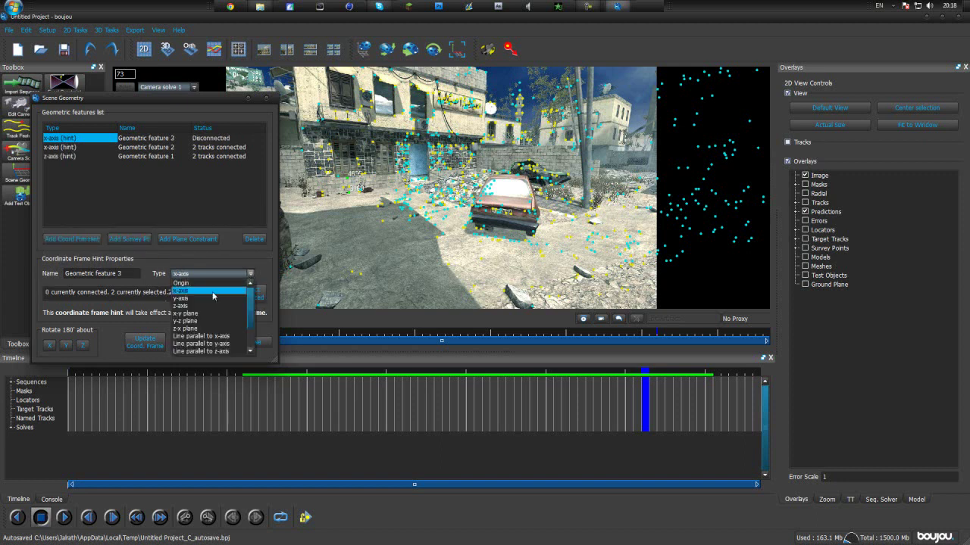
left_click(206, 299)
left_click_drag(414, 376, 327, 376)
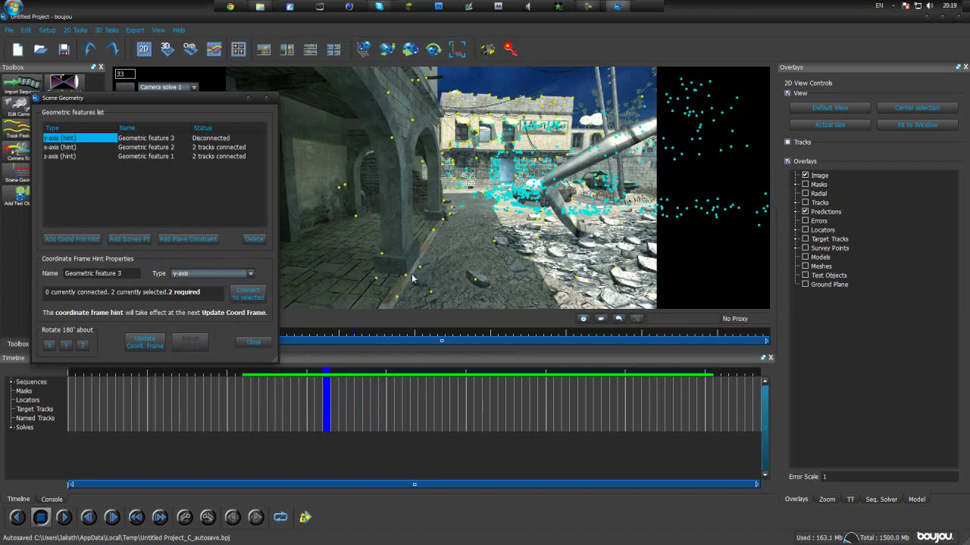
left_click_drag(480, 371, 518, 370)
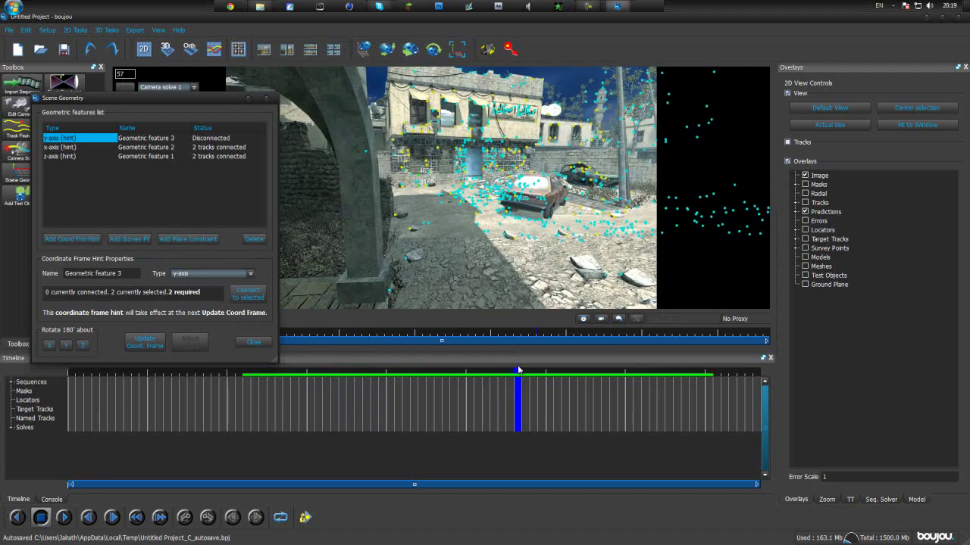
left_click(412, 229)
left_click(240, 294)
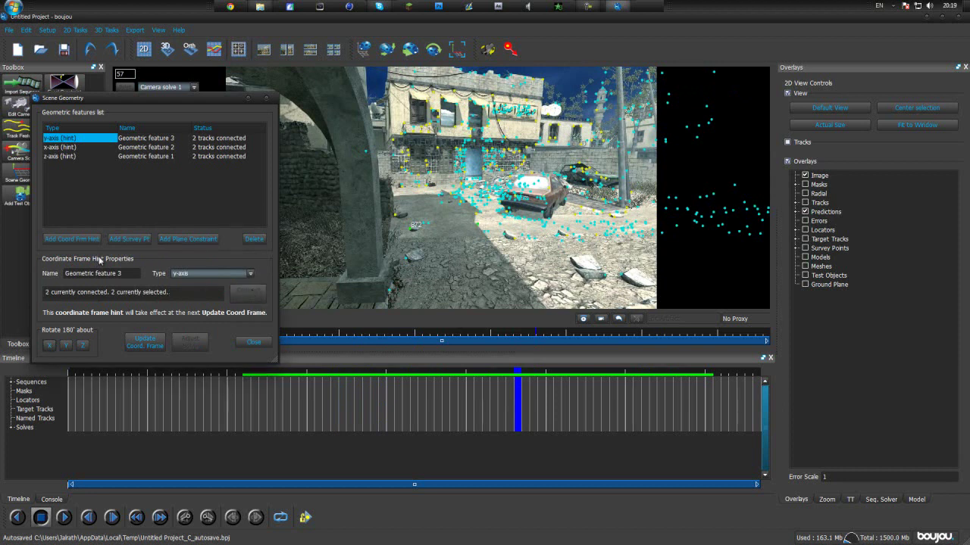
Add an Origin hint connected to the track on the foreground rubble at frame 46, update the coordinate frame, and close the scene geometry.
left_click(77, 239)
left_click(212, 273)
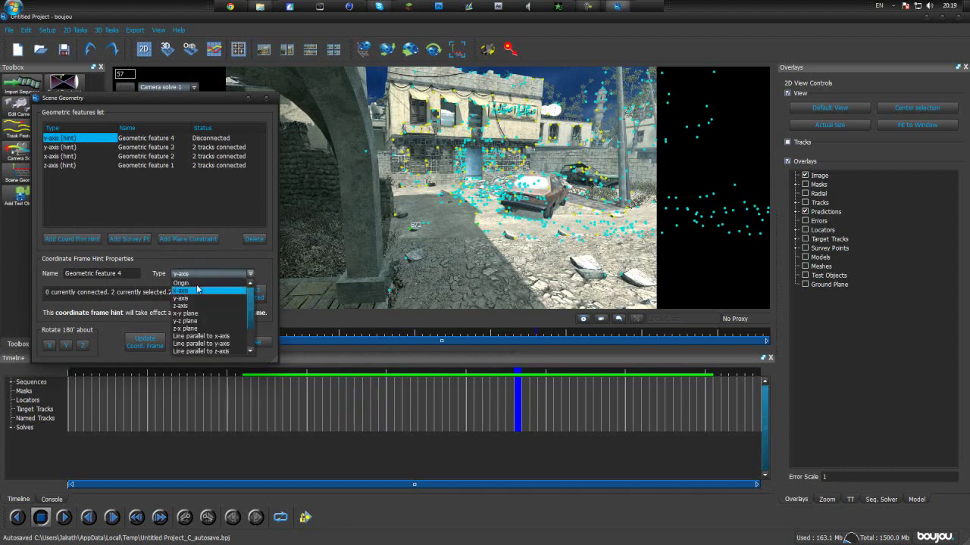
left_click(191, 283)
left_click_drag(541, 379, 432, 375)
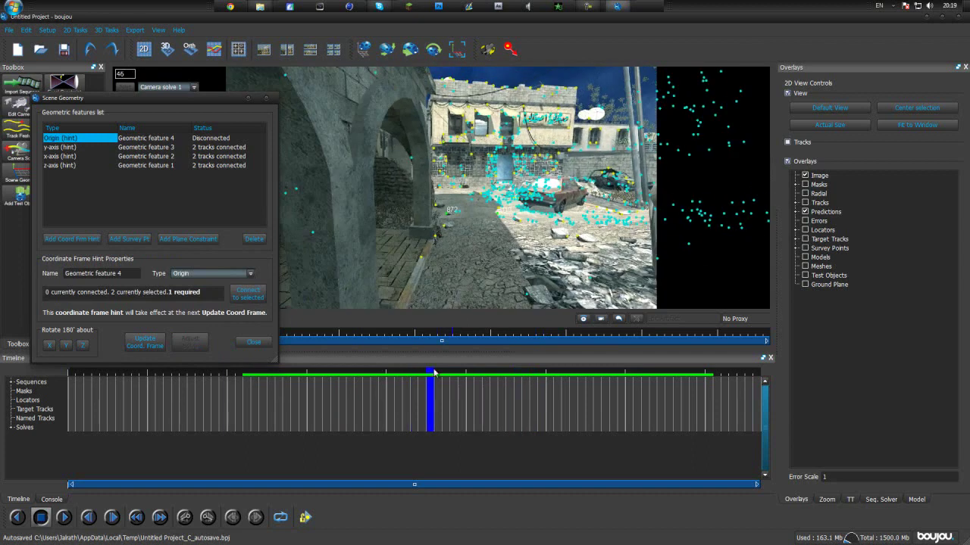
left_click(527, 299)
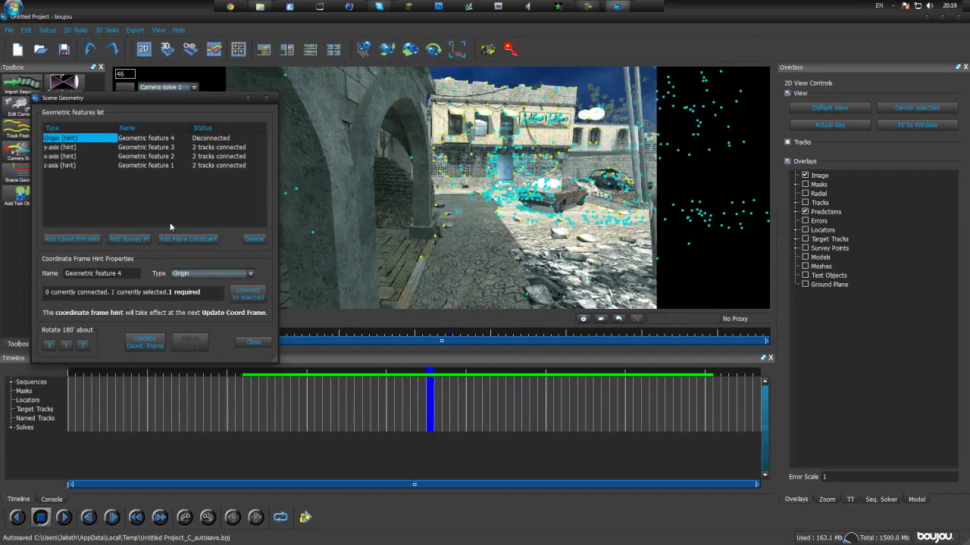
left_click(245, 298)
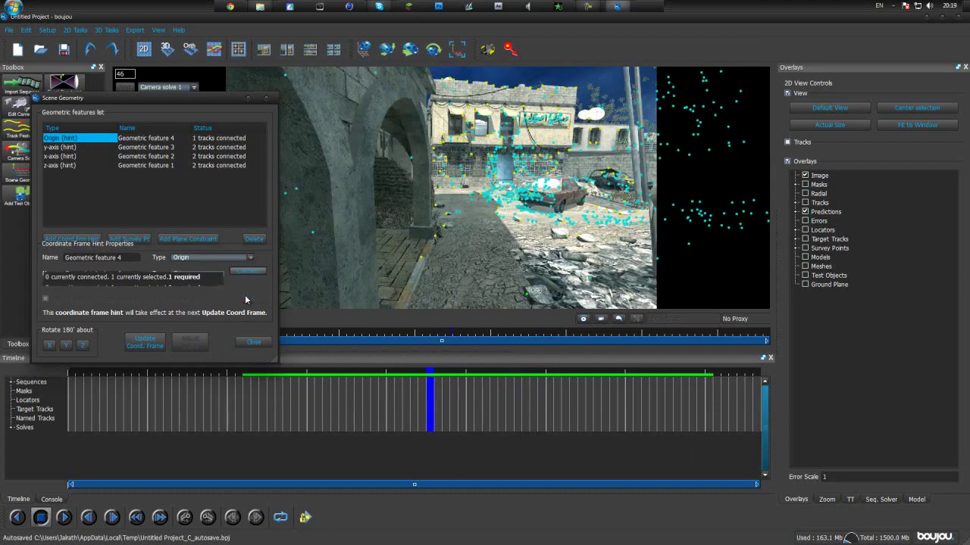
left_click(143, 342)
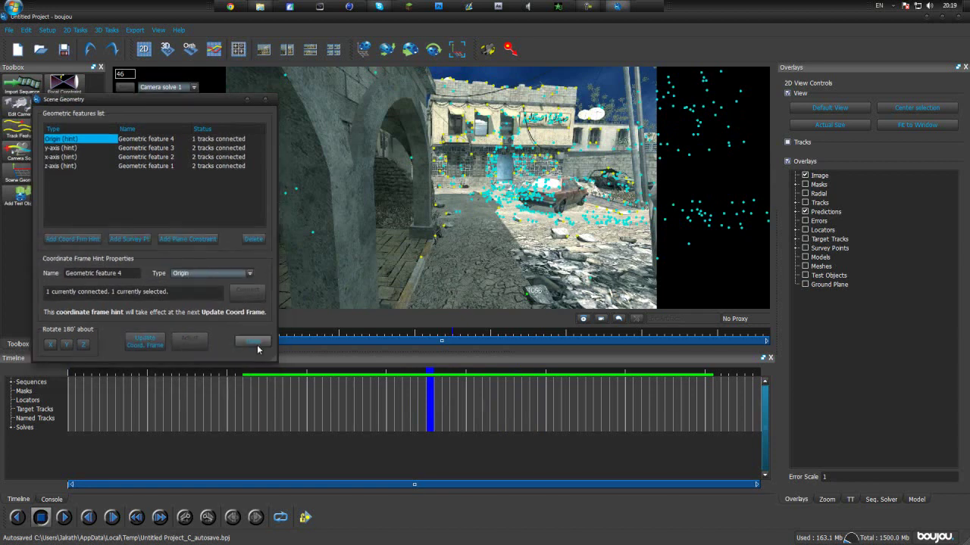
left_click(254, 342)
Scrub through the solved footage and save the project as Untitled Project in the boujou 5.0 folder.
left_click_drag(401, 376, 455, 387)
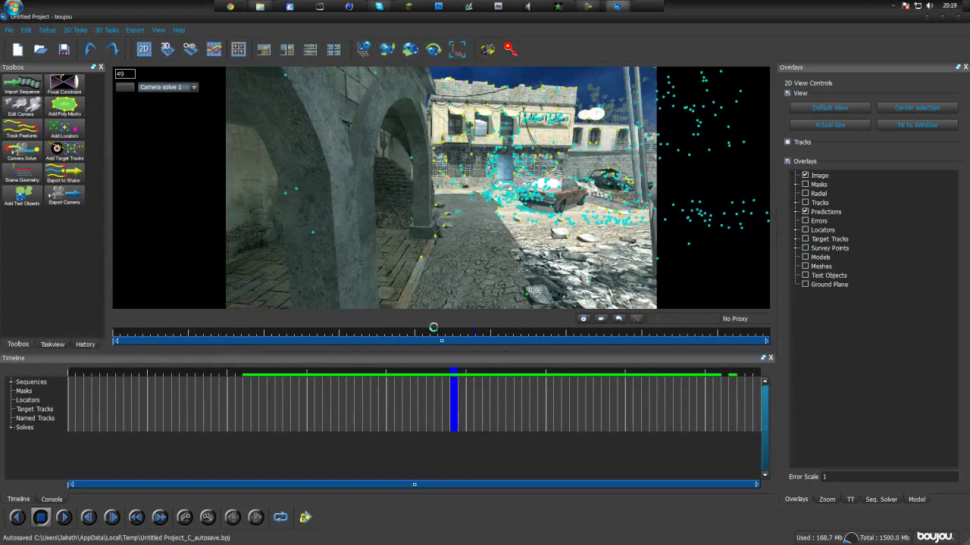
key("ctrl+s")
key("Return")
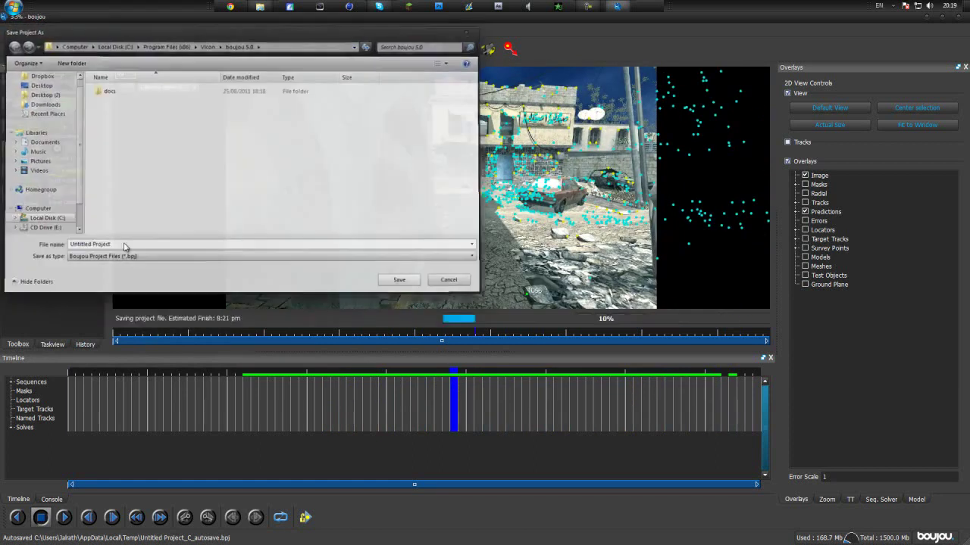
Go to frame 32 and flag the selected ground tracks on the street and rubble for export.
left_click_drag(480, 371, 786, 366)
left_click_drag(655, 365, 319, 429)
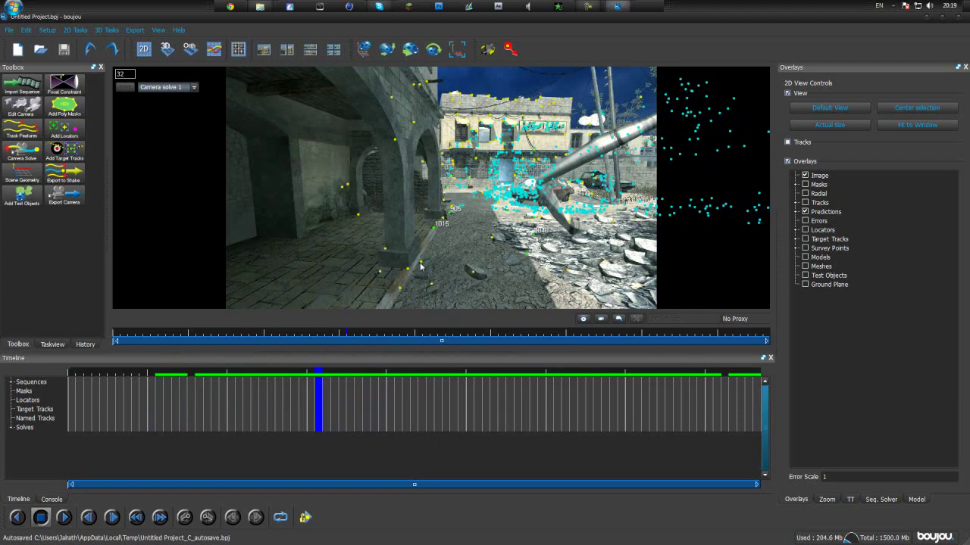
right_click(473, 276)
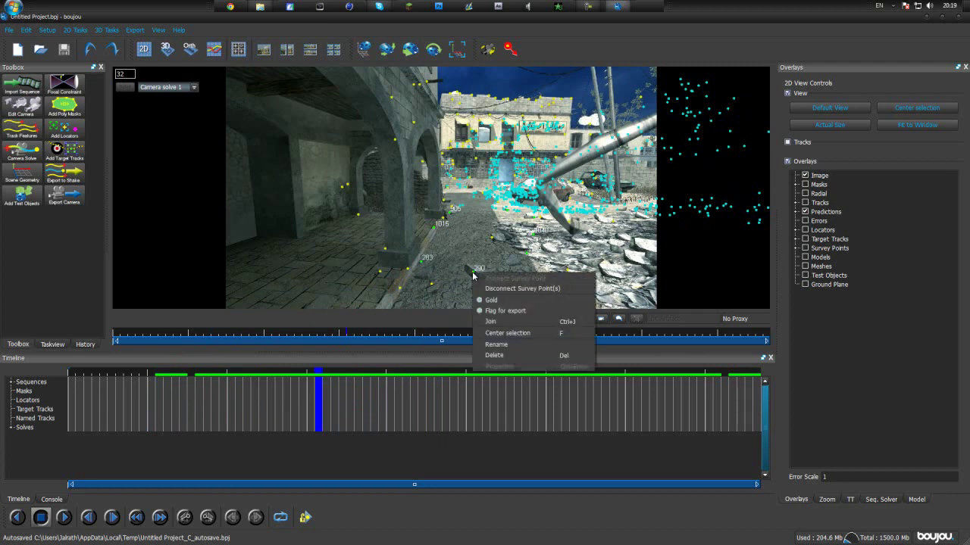
left_click(508, 310)
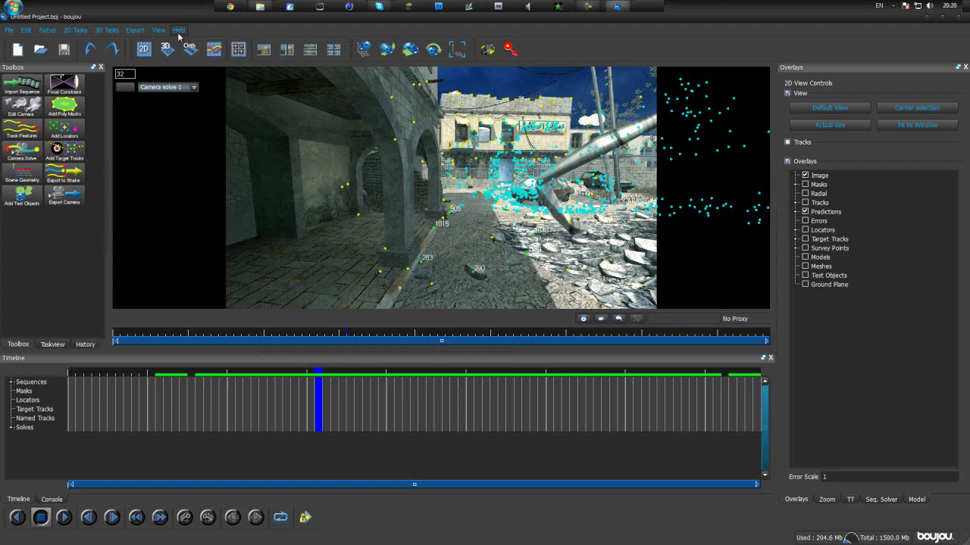
Export the camera as After Effects (Maya) with flagged tracks only and the scene scaled by 500.
left_click(135, 29)
left_click(174, 41)
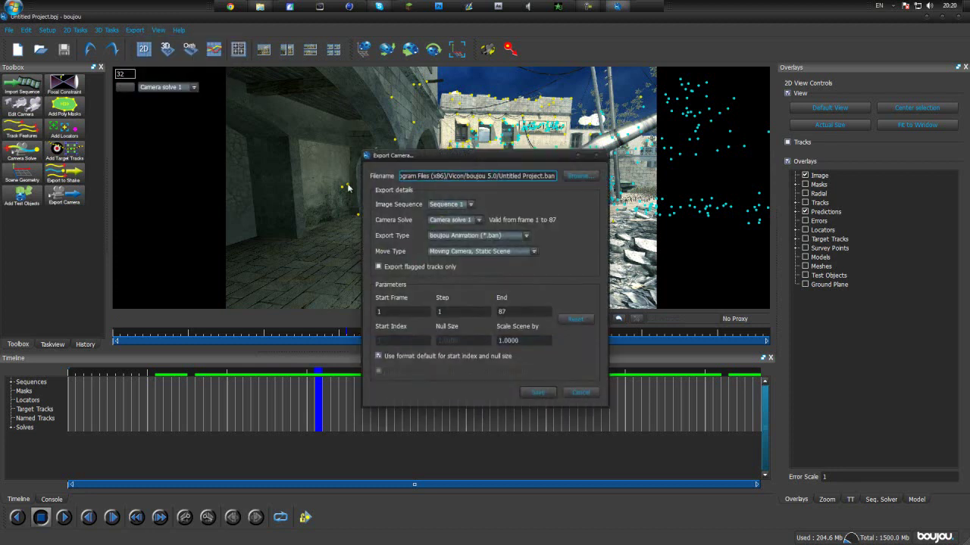
left_click(467, 238)
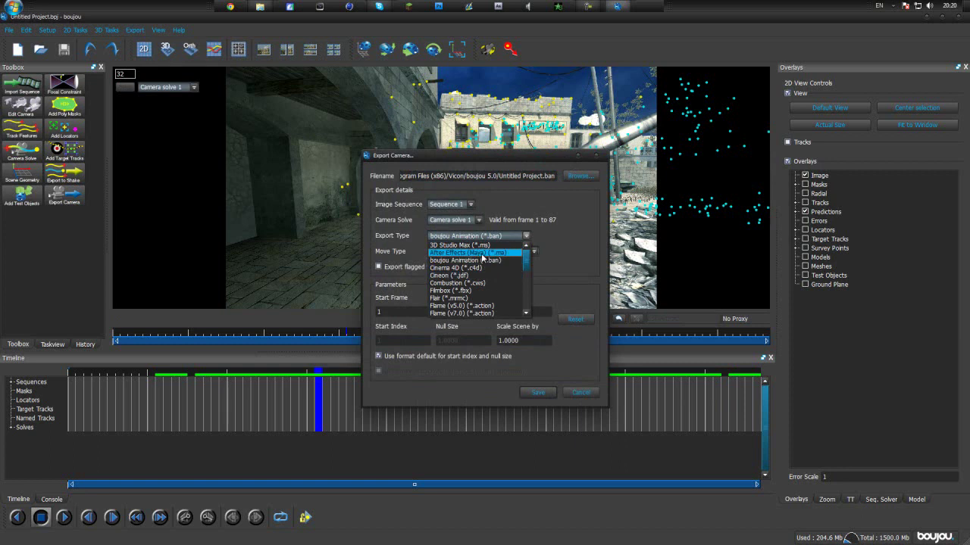
left_click(477, 253)
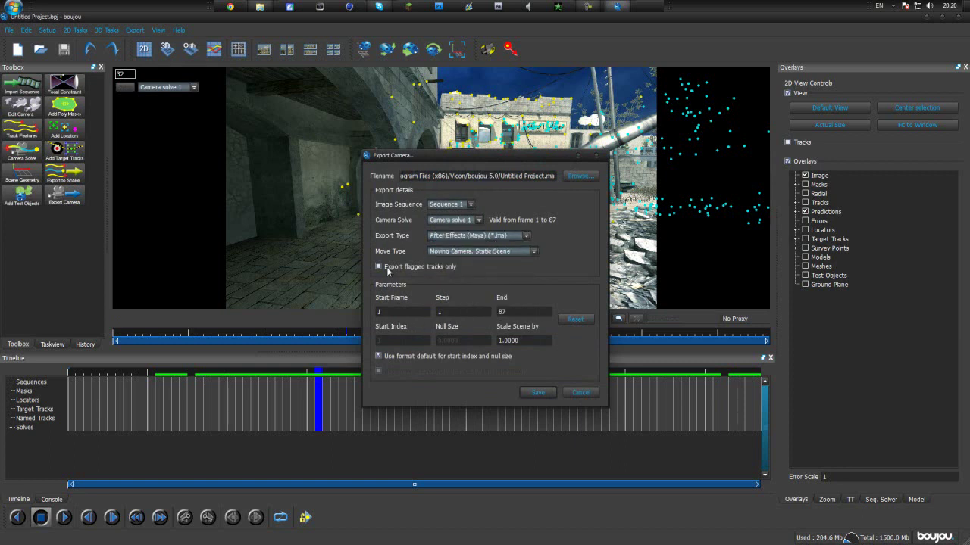
left_click_drag(550, 344, 436, 344)
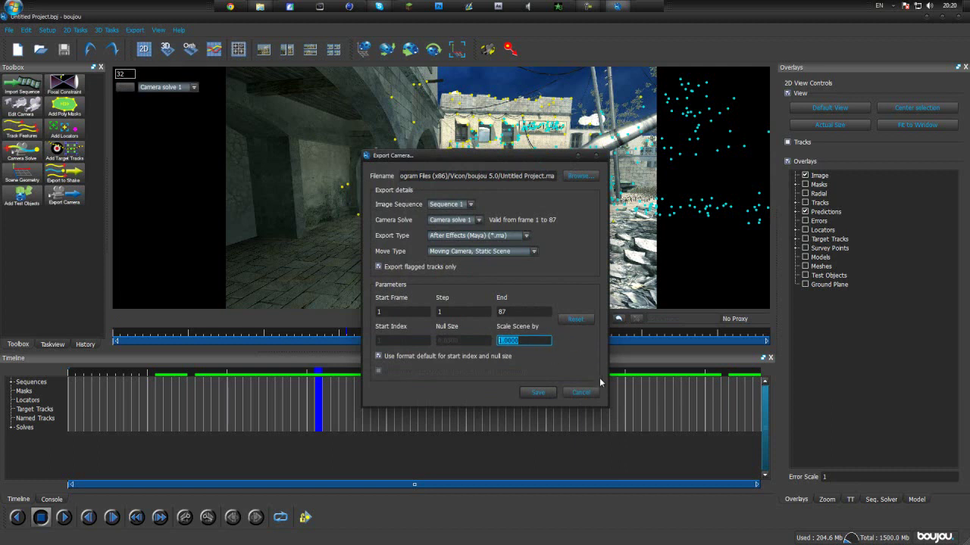
type("5")
left_click(538, 392)
Set the camera export's destination to a file named 5 in the MT folder on the desktop.
left_click(579, 176)
left_click(401, 223)
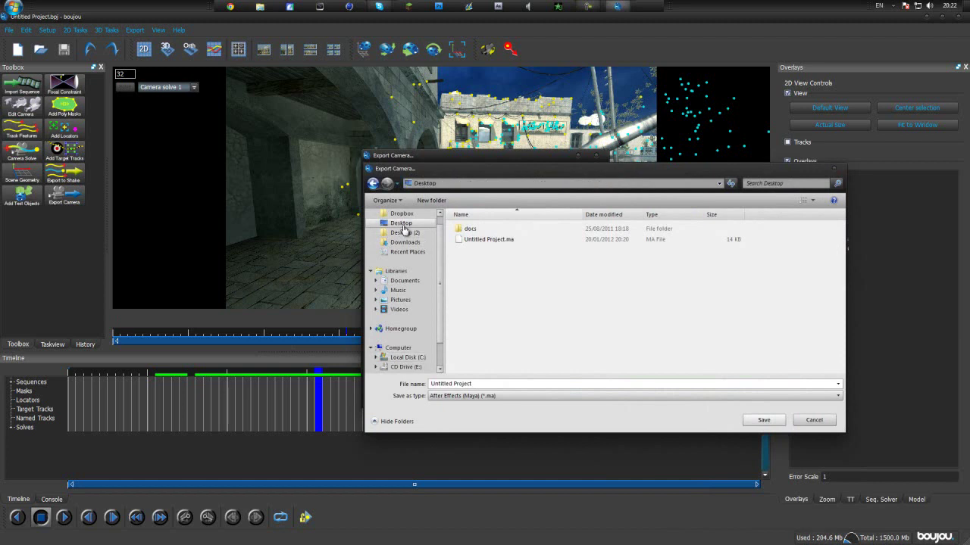
double_click(468, 366)
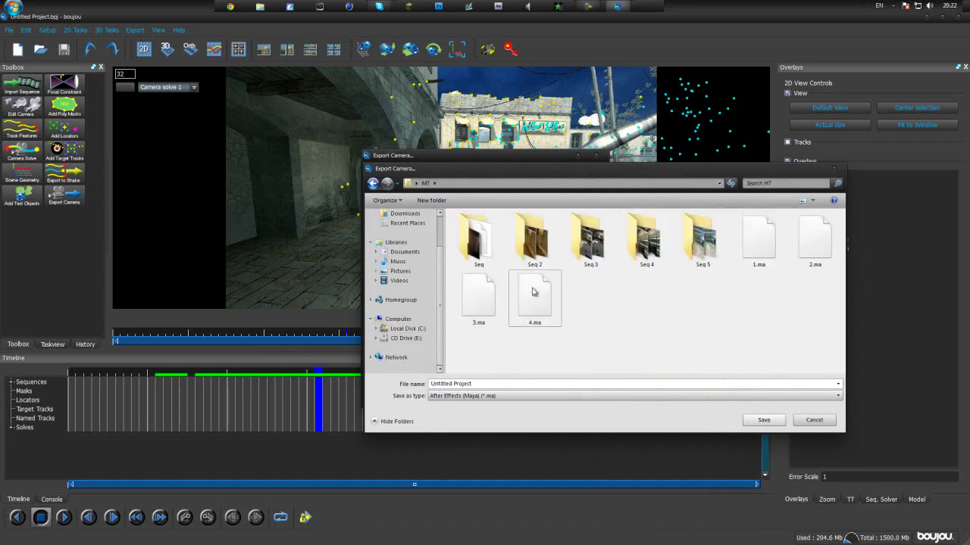
double_click(488, 383)
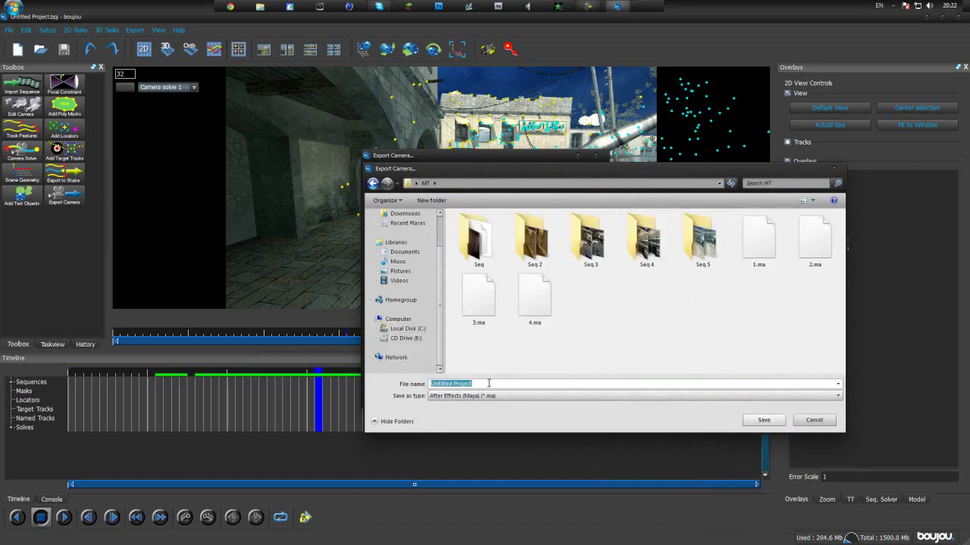
type("5")
key("Return")
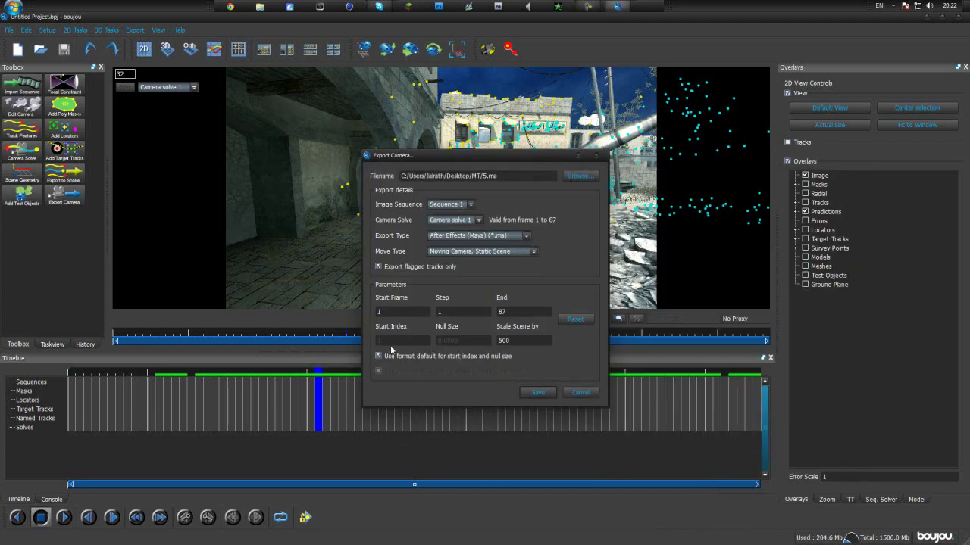
Reselect After Effects (Maya) as export type, set the scene scale to 500 with flagged tracks only, and save the camera export.
left_click_drag(517, 339, 488, 341)
key("shift+Tab")
left_click(476, 236)
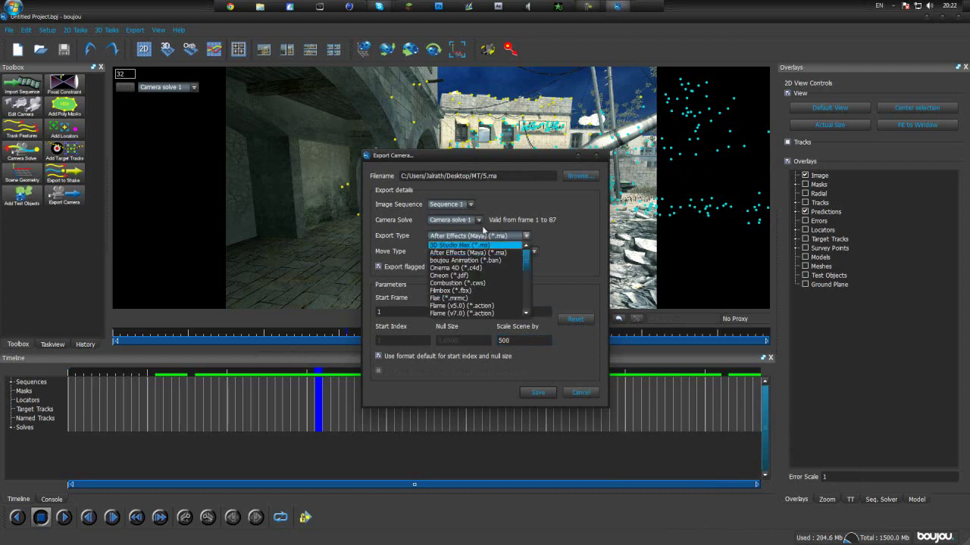
left_click(477, 253)
double_click(534, 340)
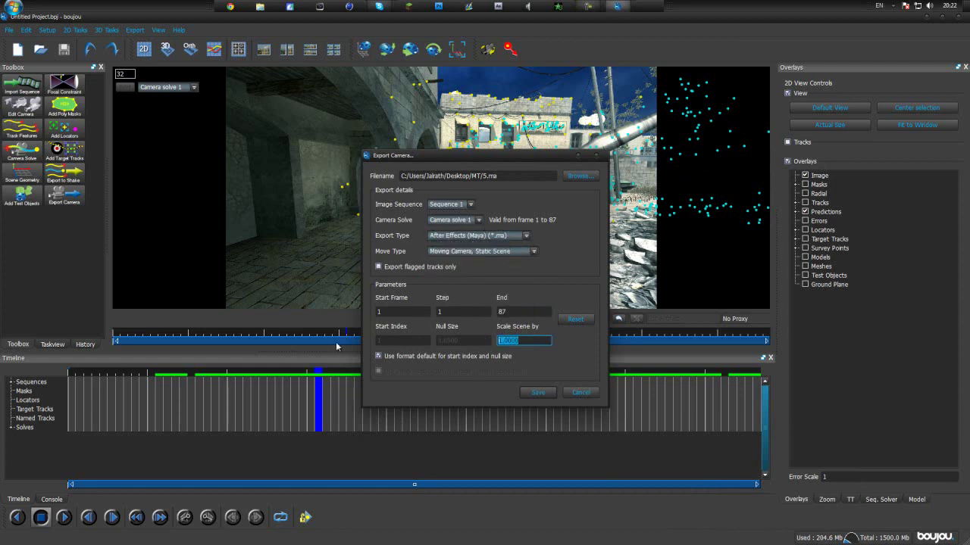
type("500")
left_click(379, 267)
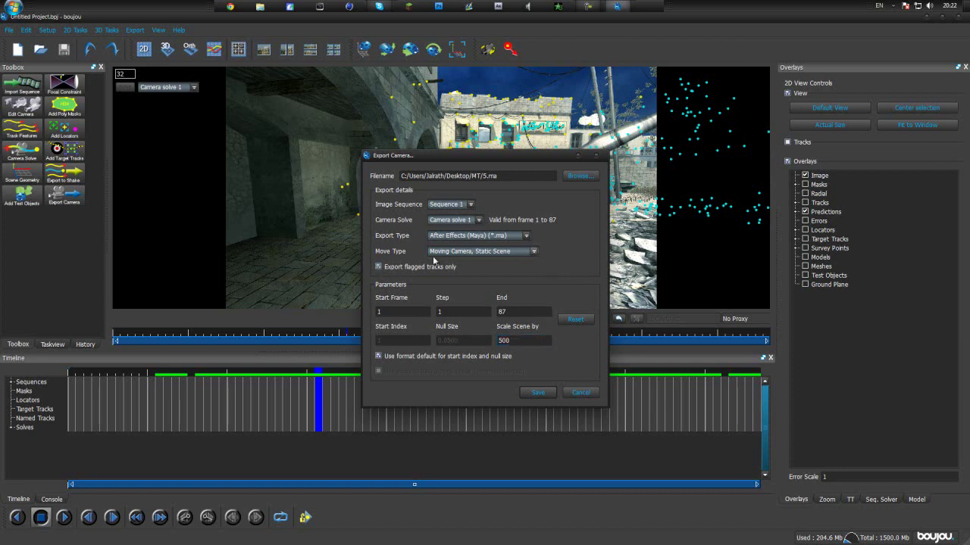
left_click(538, 392)
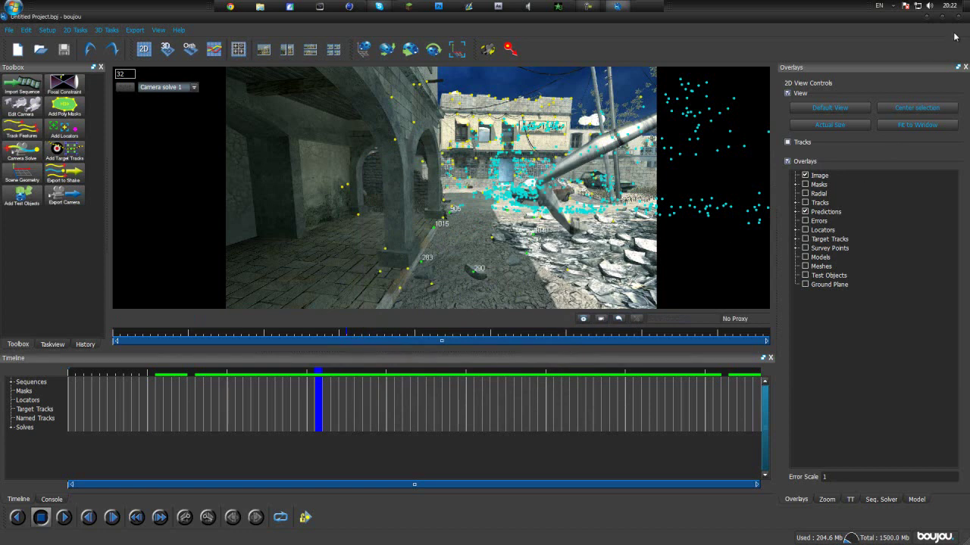
left_click(588, 7)
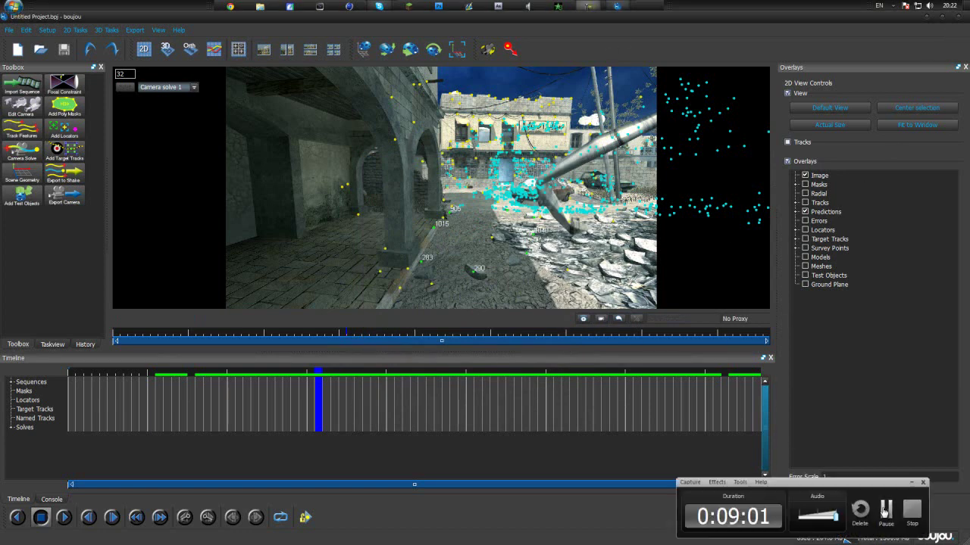
left_click(884, 512)
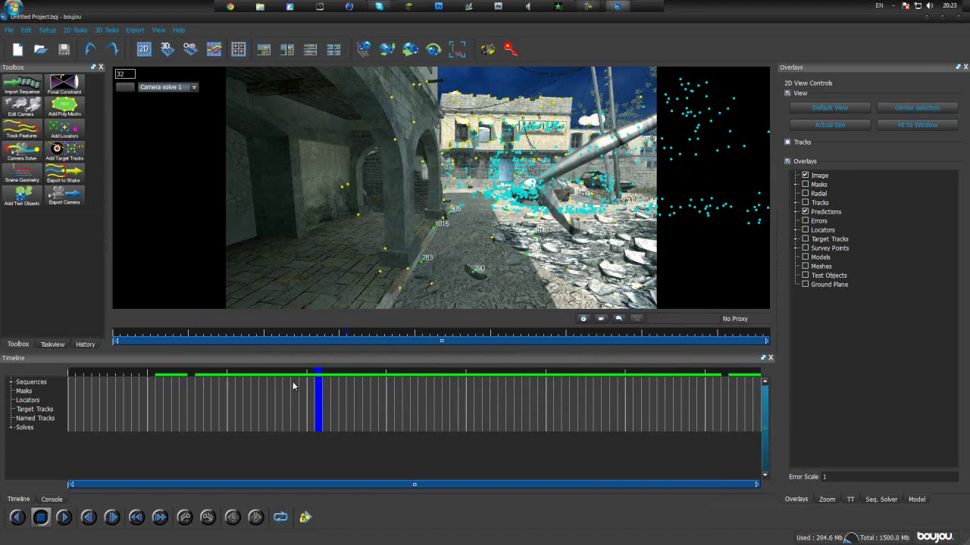
left_click_drag(310, 372, 462, 347)
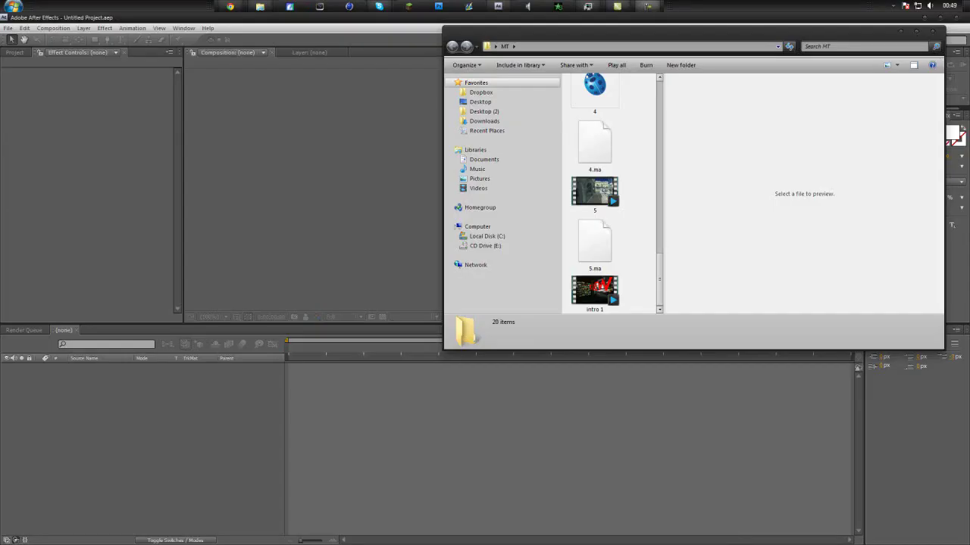
left_click_drag(651, 33, 615, 55)
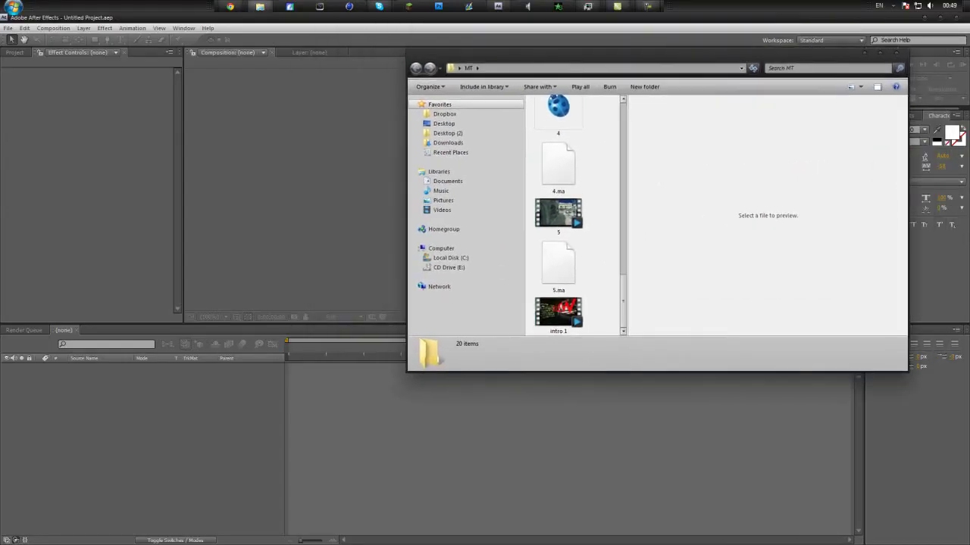
Switch to After Effects and import 5.ma from the MT folder into the project.
left_click_drag(624, 301, 623, 270)
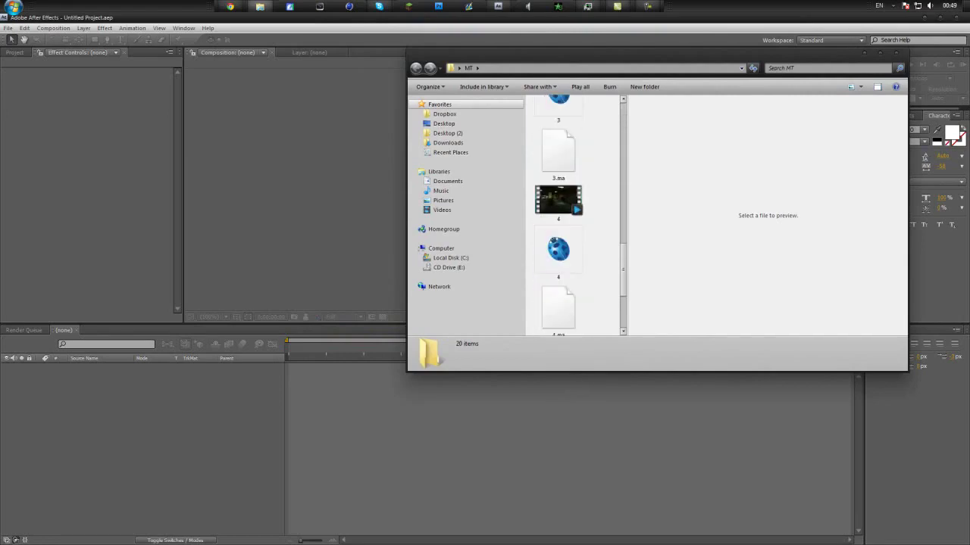
scroll(579, 216, "down", 3)
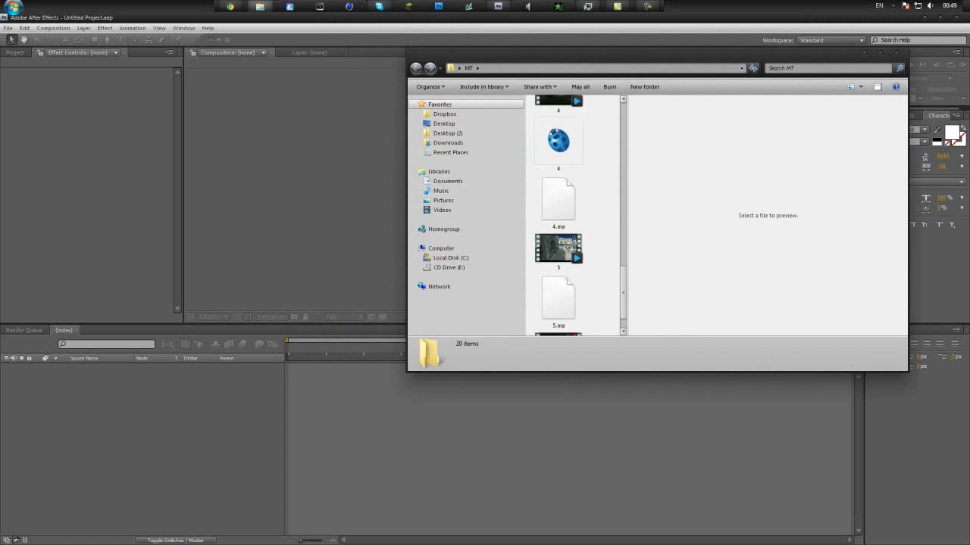
left_click(15, 52)
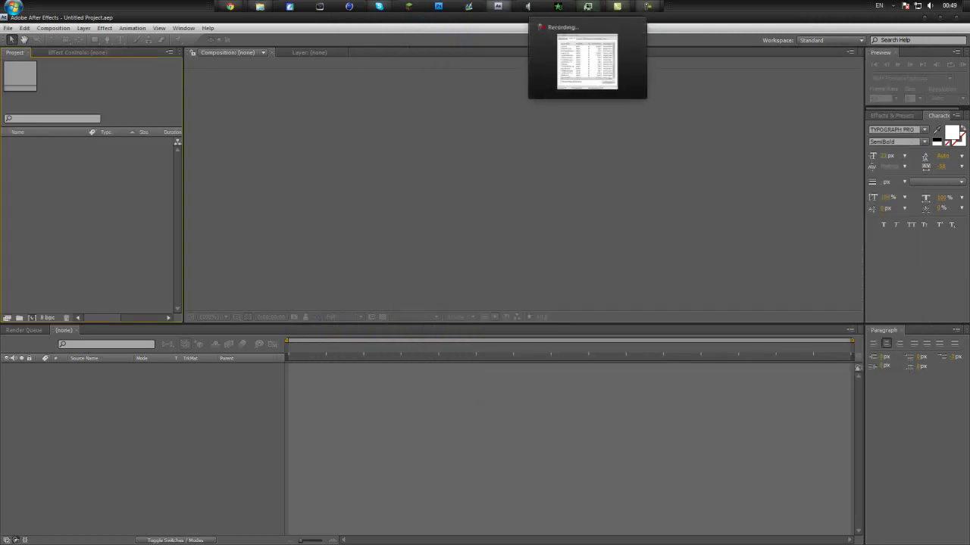
left_click(647, 6)
left_click(647, 6)
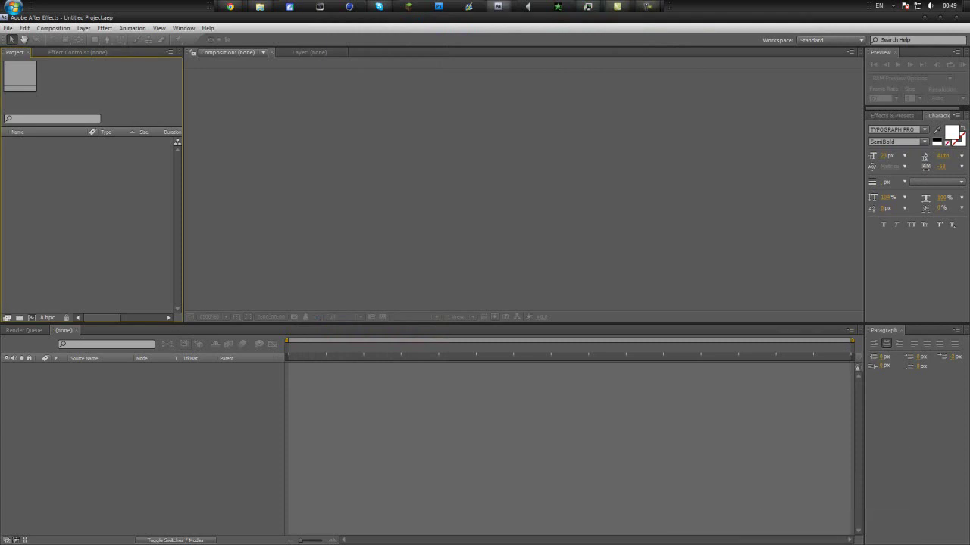
left_click(259, 6)
scroll(564, 224, "down", 1)
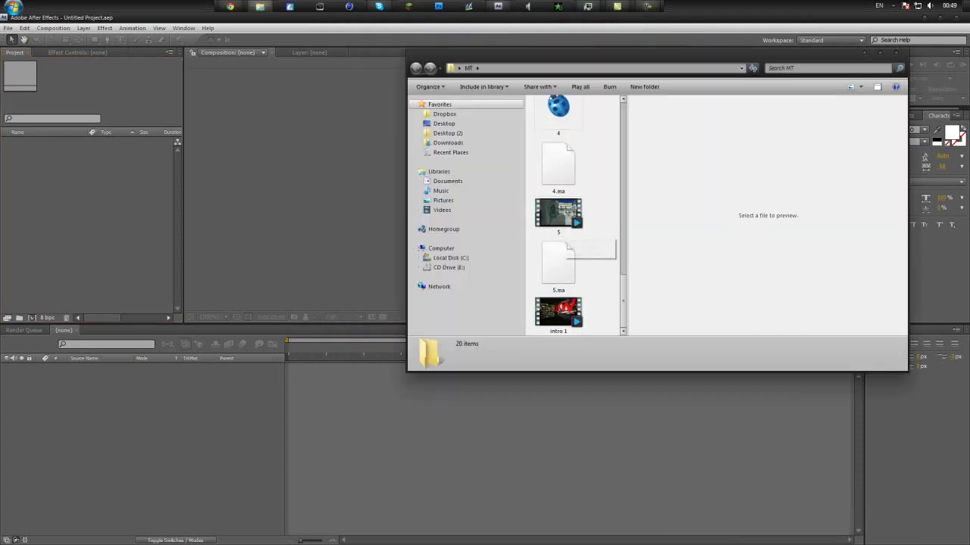
left_click(561, 266)
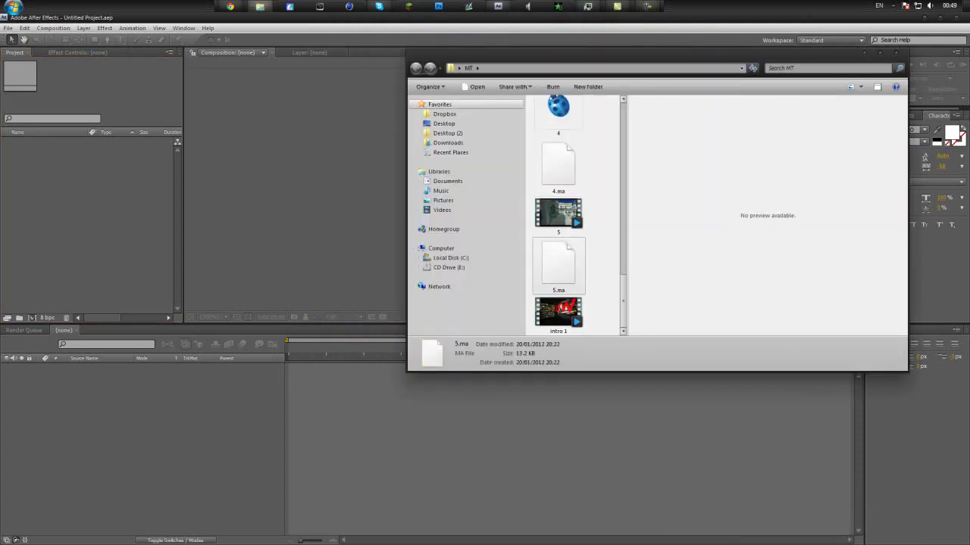
left_click_drag(559, 265, 90, 220)
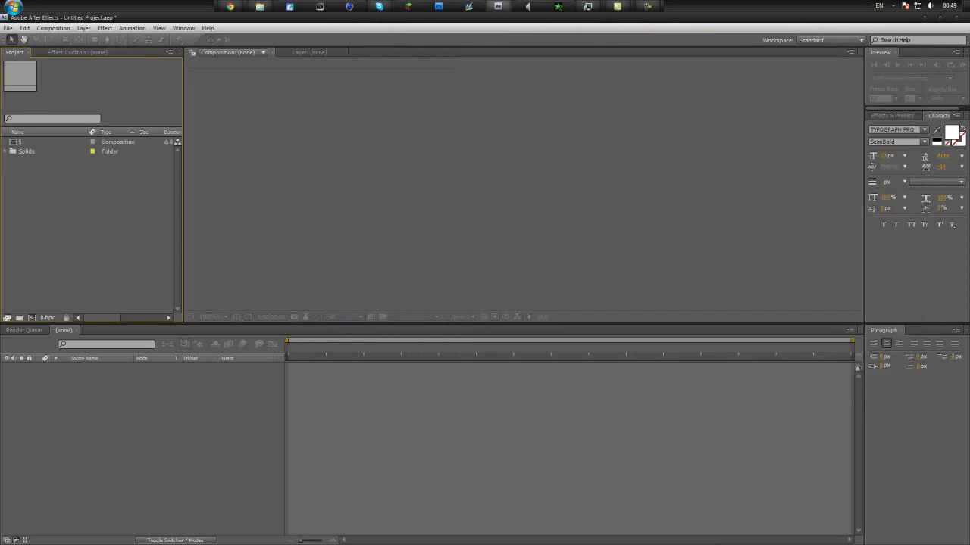
Import the rendered clip 5.avi from the MT folder and open composition 5.
left_click(260, 6)
left_click(559, 215)
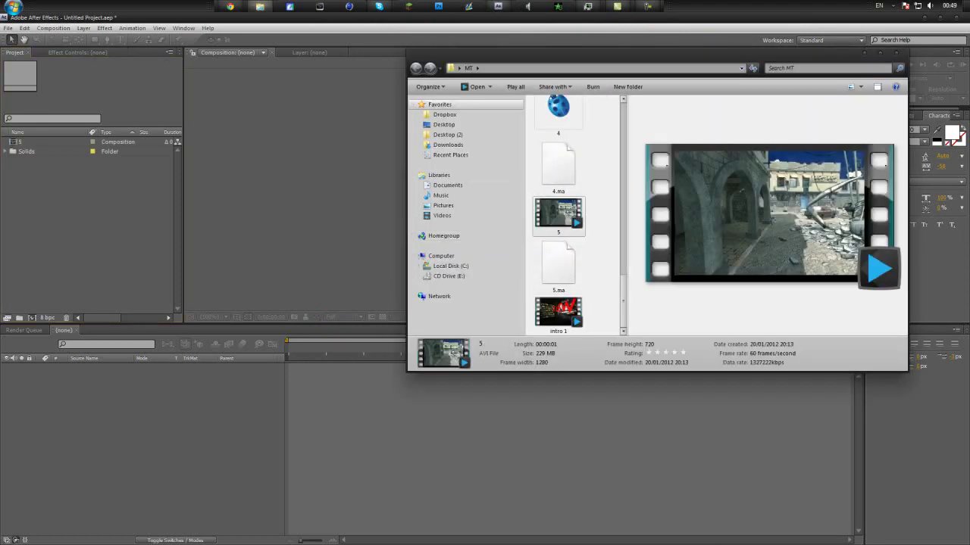
left_click_drag(559, 215, 89, 219)
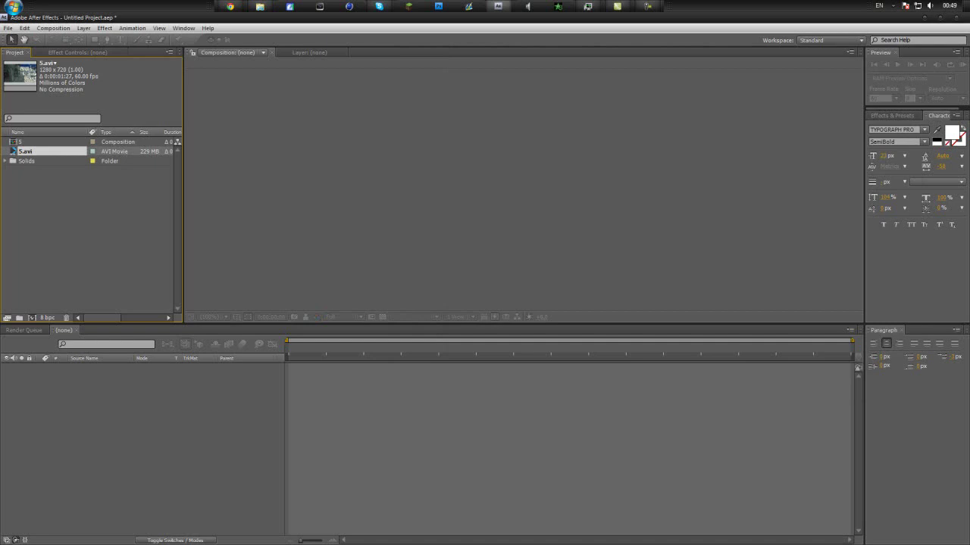
double_click(21, 142)
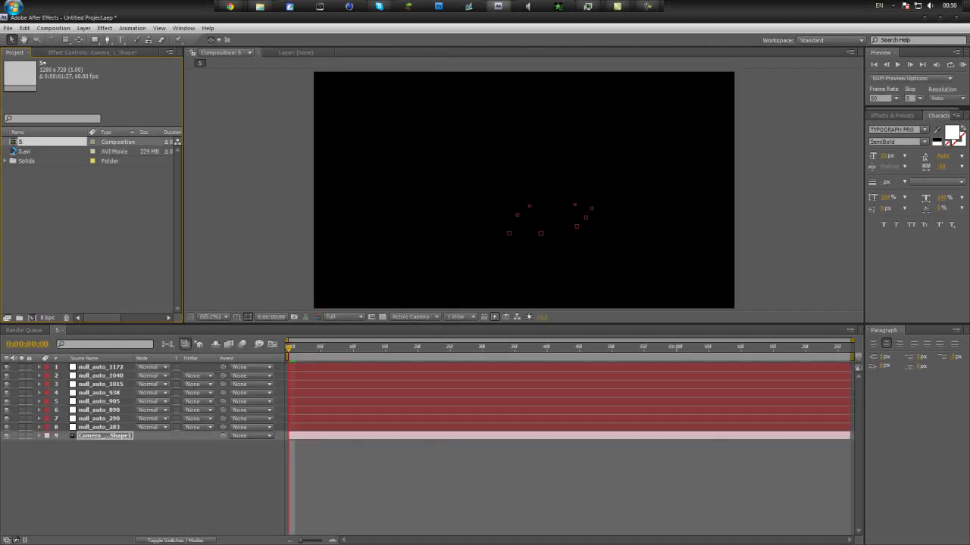
key("space")
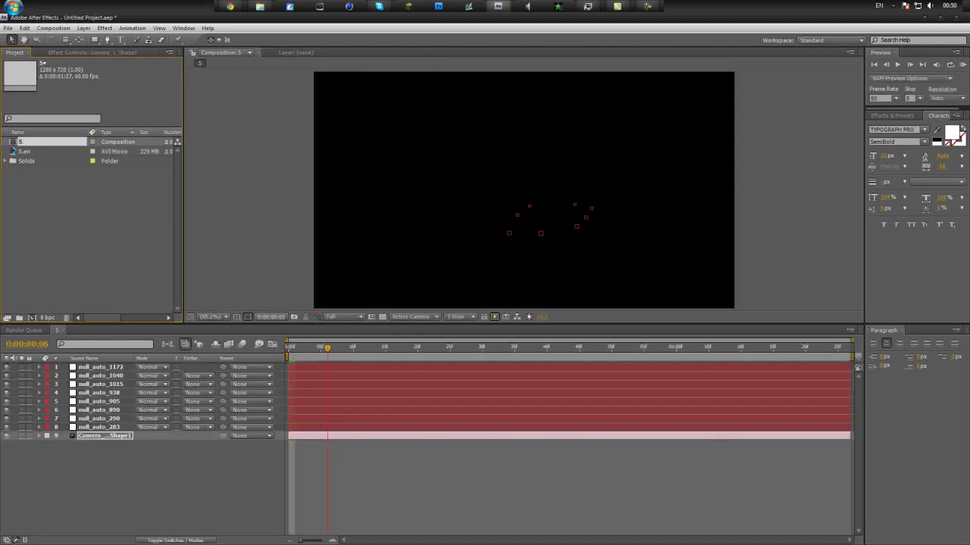
Add 5.avi as the top layer of composition 5, preview the footage, and return to the first frame.
key("space")
left_click(13, 151)
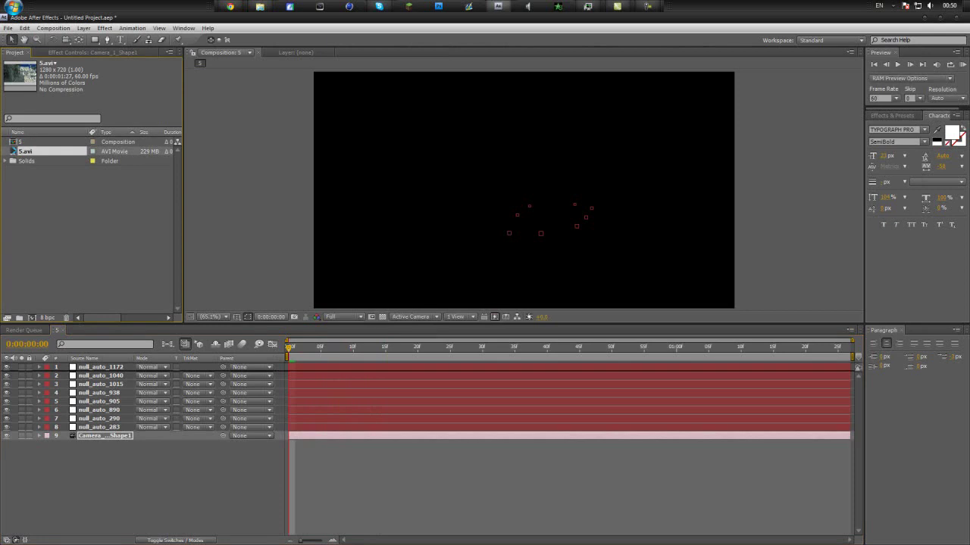
key("ctrl+/")
key("space")
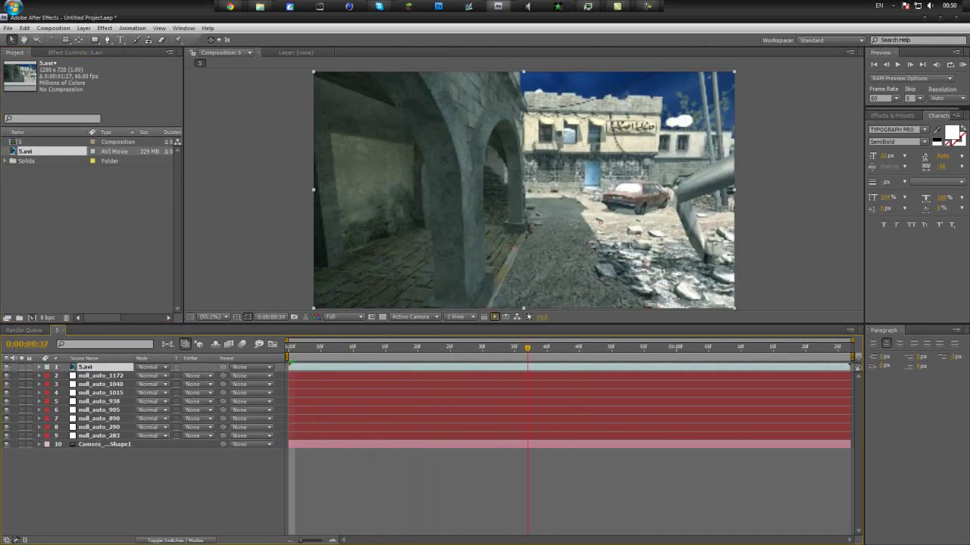
key("space")
left_click_drag(488, 348, 289, 348)
Add the text TUTORIAL in black over the far end of the street, beside the blue door.
key("ctrl+t")
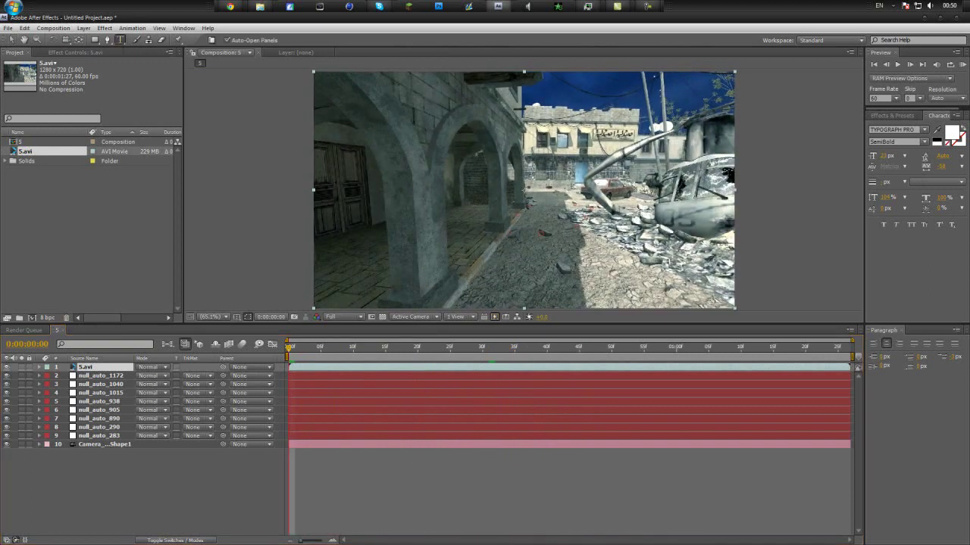
left_click(500, 197)
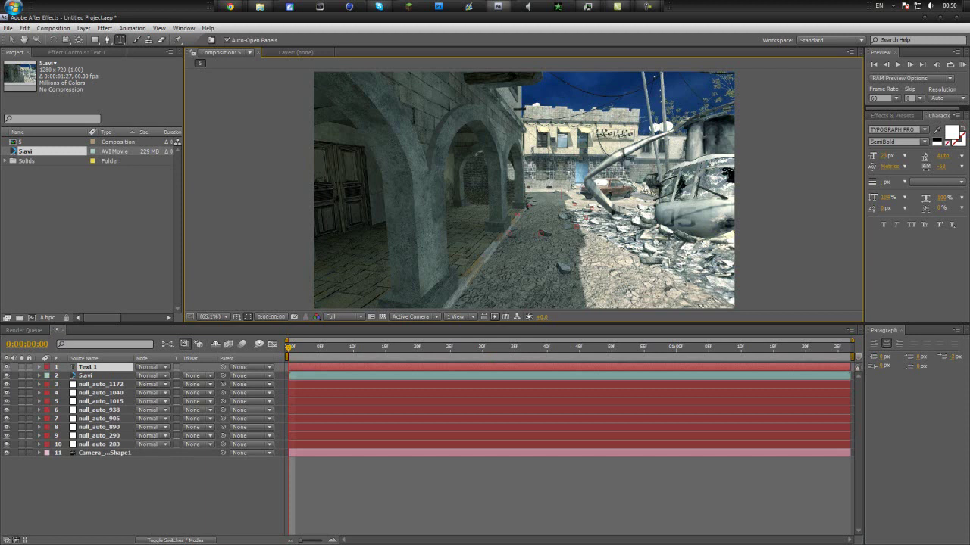
type("TUTORI")
key("ctrl+a")
left_click(936, 143)
mouse_move(568, 208)
left_mouse_down()
mouse_move(567, 190)
mouse_move(560, 194)
left_mouse_up()
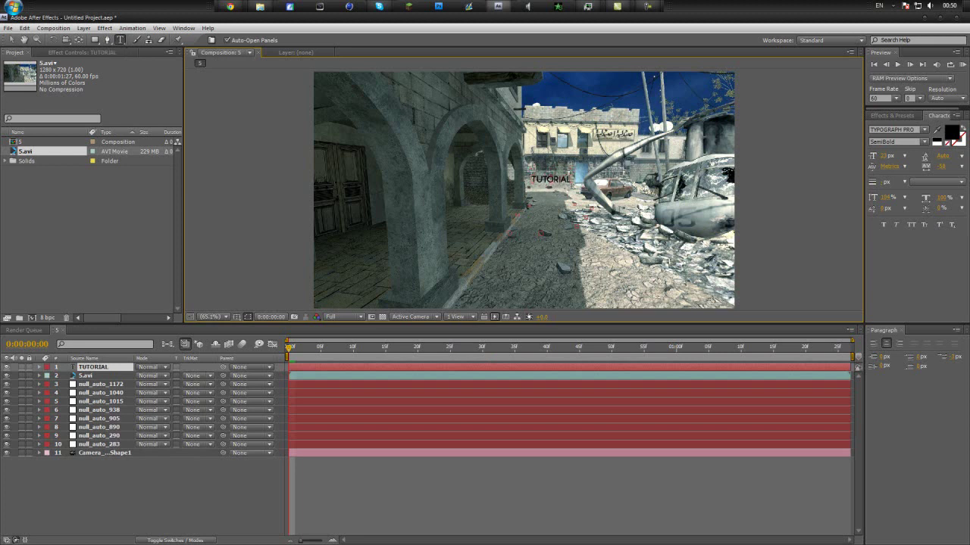
key("ctrl+a")
Select the null_auto tracking layers one after another to examine where each one sits in the footage.
left_click(99, 435)
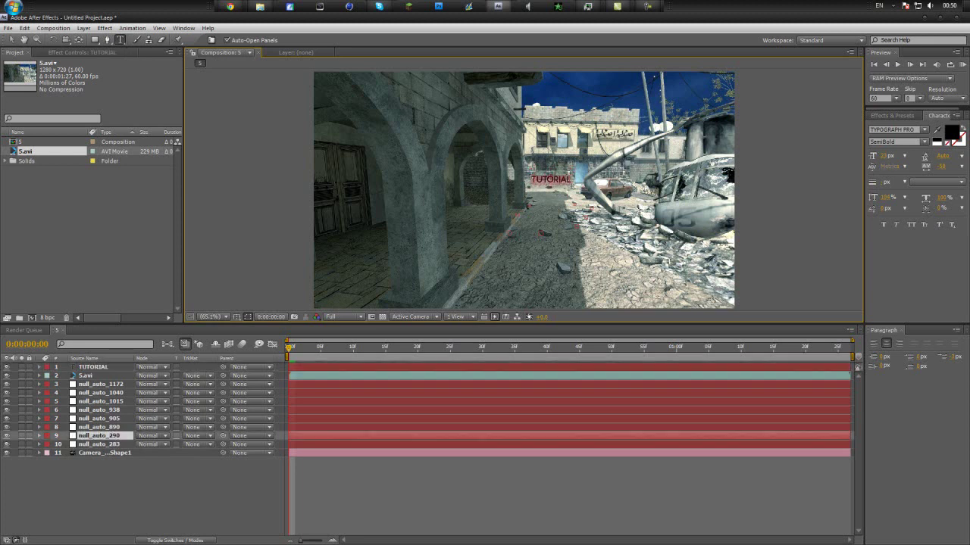
left_click(101, 384)
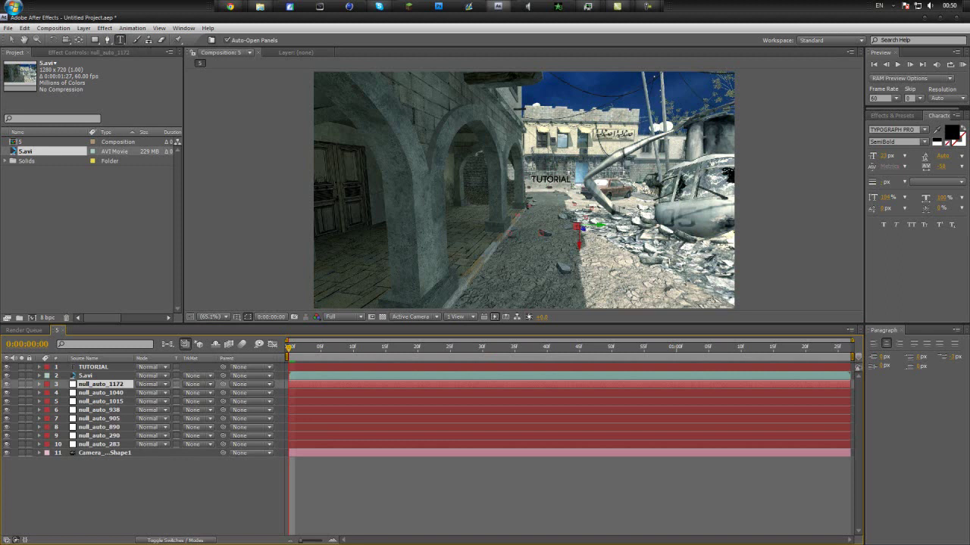
mouse_move(289, 348)
left_mouse_down()
mouse_move(307, 348)
mouse_move(294, 349)
left_mouse_up()
left_click(101, 402)
left_click(99, 410)
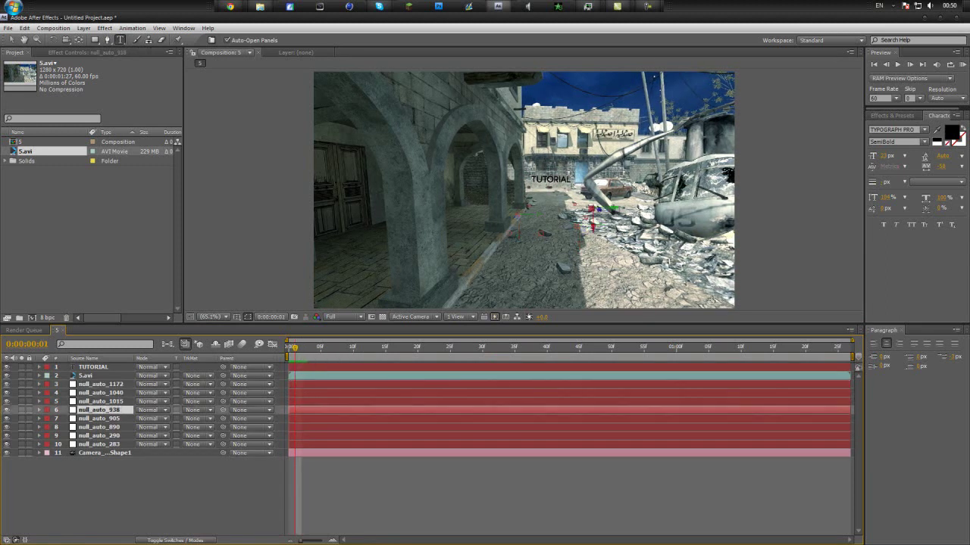
key("ctrl+Down")
key("ctrl+Down")
key("ctrl+Down")
key("ctrl+Up")
key("ctrl+Up")
key("ctrl+Up")
key("ctrl+Up")
key("ctrl+Up")
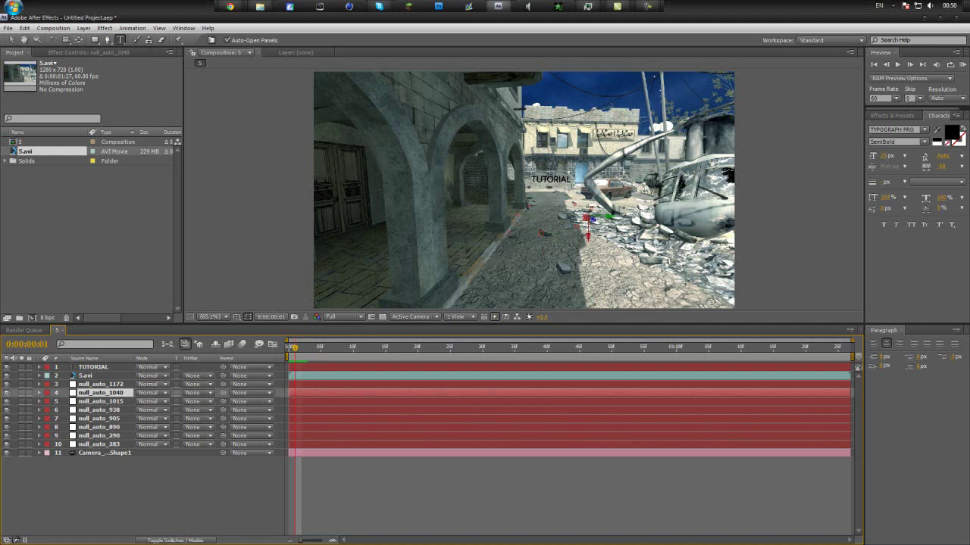
key("ctrl+Down")
key("ctrl+Down")
left_click(153, 393)
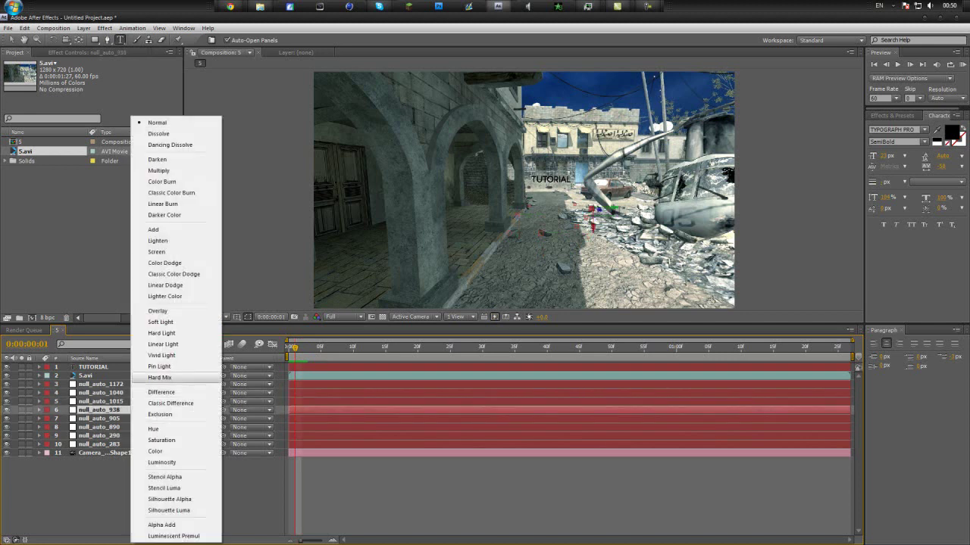
left_click(105, 394)
key("ctrl+Down")
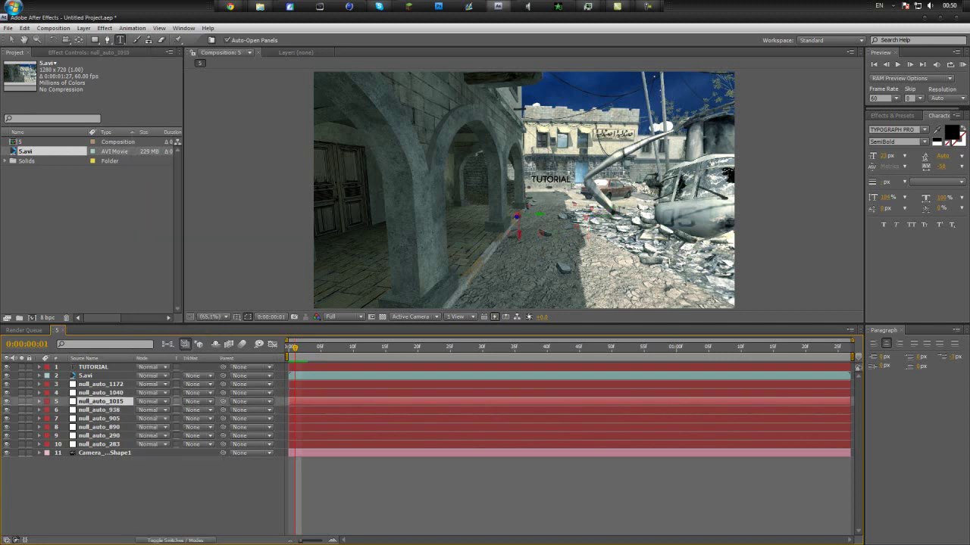
Copy the Position of null_auto_290 and paste it into the Position of the TUTORIAL text layer.
key("ctrl+Down")
key("ctrl+Down")
key("ctrl+Down")
key("ctrl+Down")
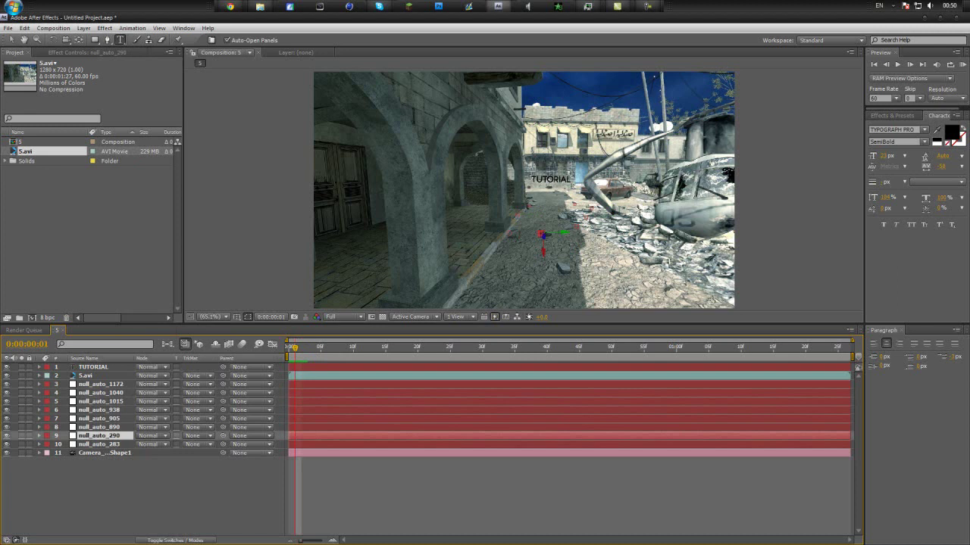
key("p")
left_click(81, 444)
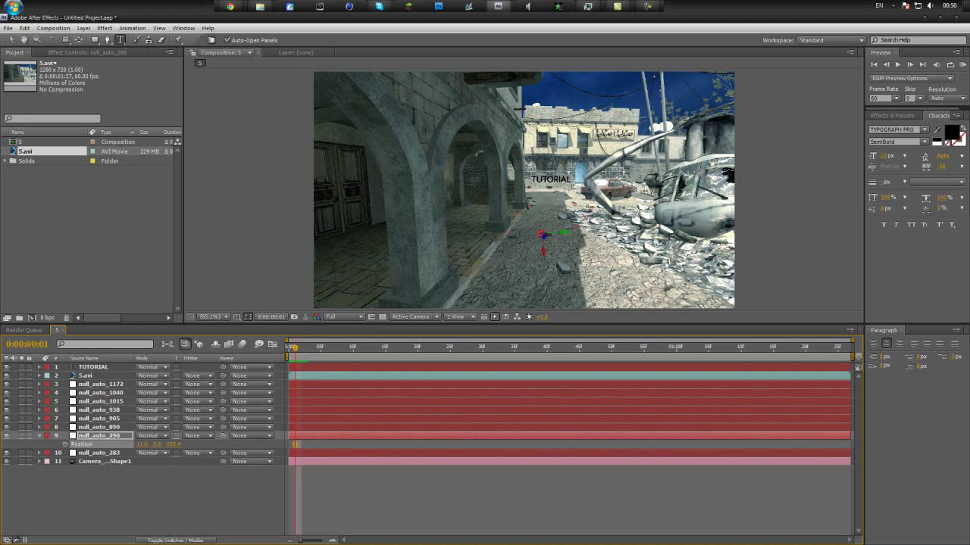
left_click(94, 367)
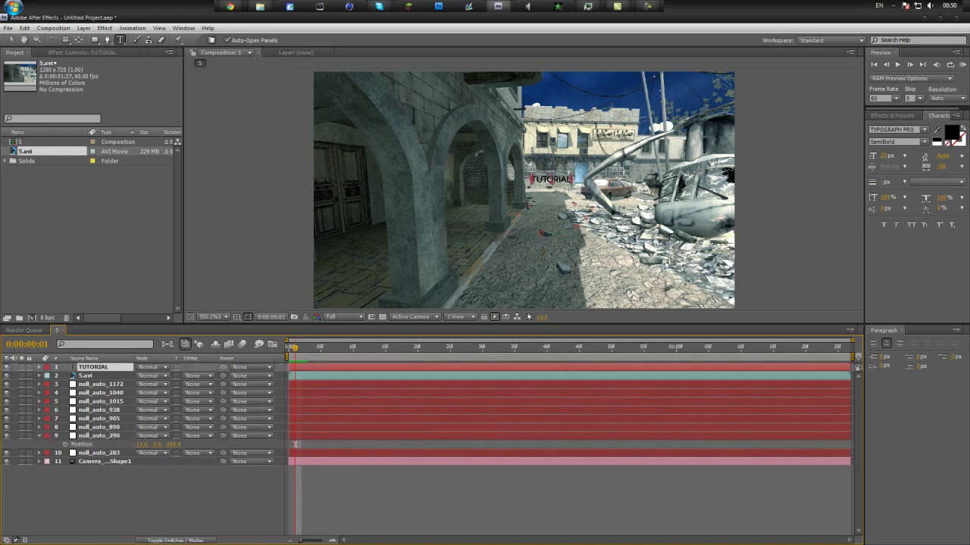
key("p")
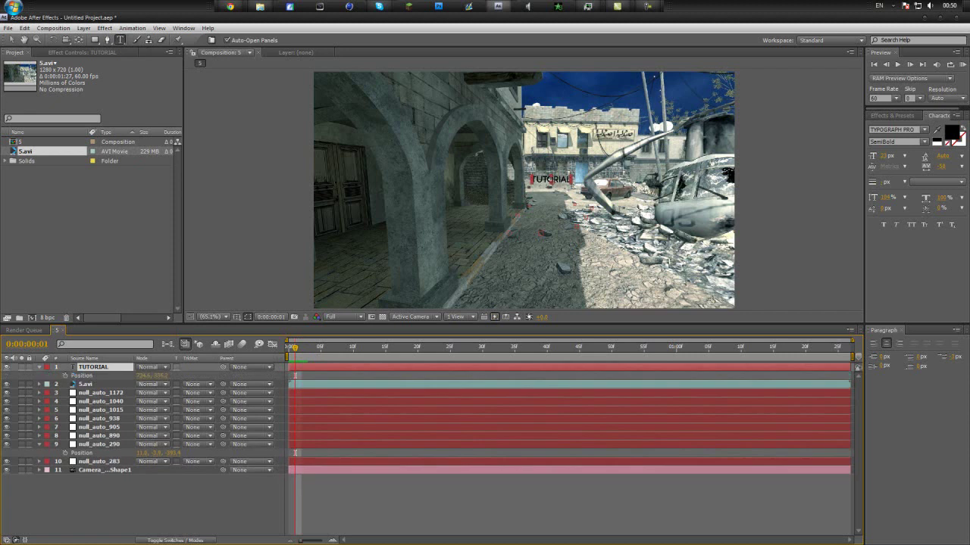
left_click(82, 375)
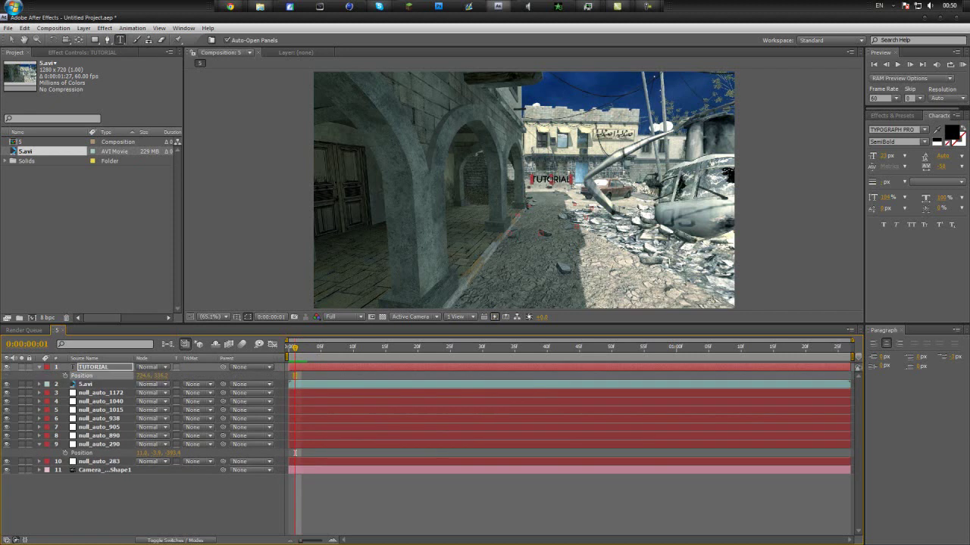
key("ctrl+v")
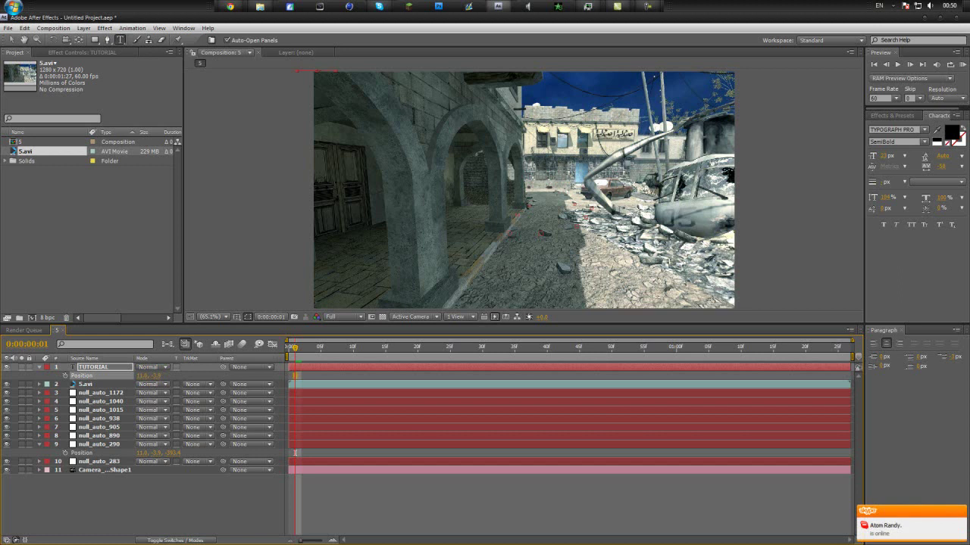
Fit the composition view up to 100% and turn the TUTORIAL text into a 3D layer.
key("comma")
key("period")
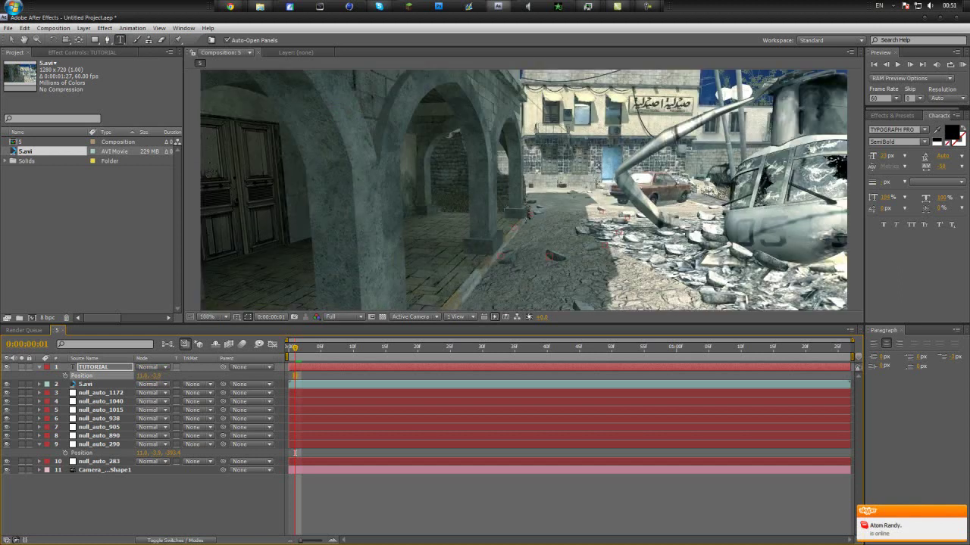
key("comma")
left_click(206, 317)
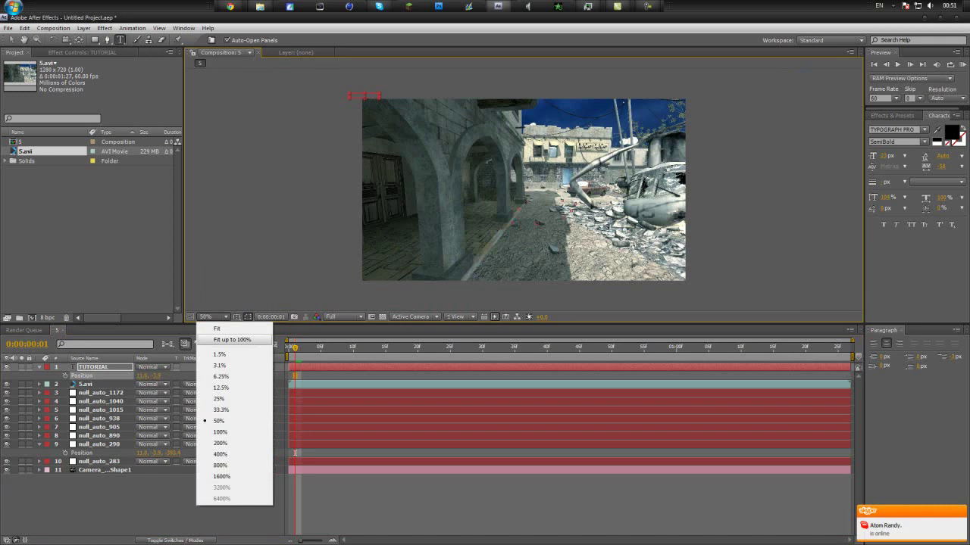
left_click(231, 340)
right_click(102, 367)
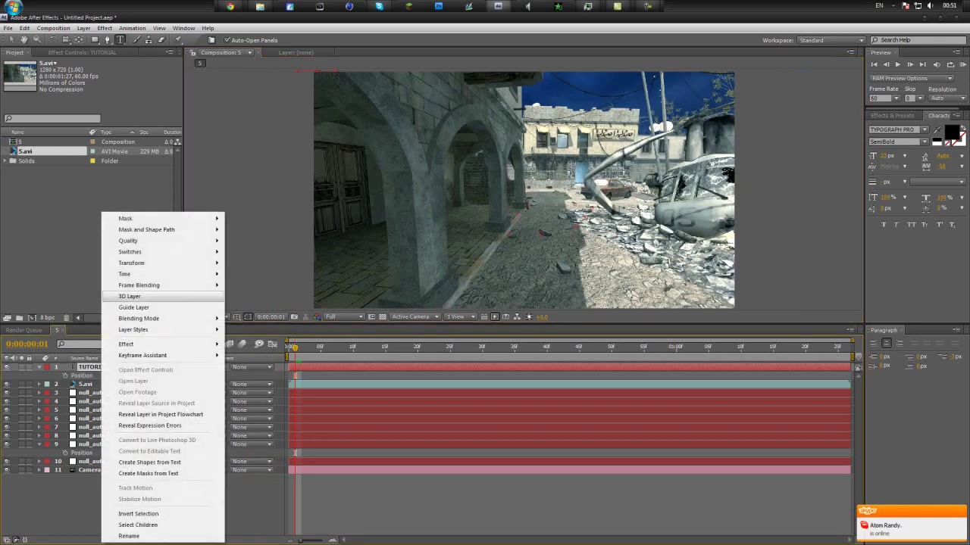
left_click(130, 296)
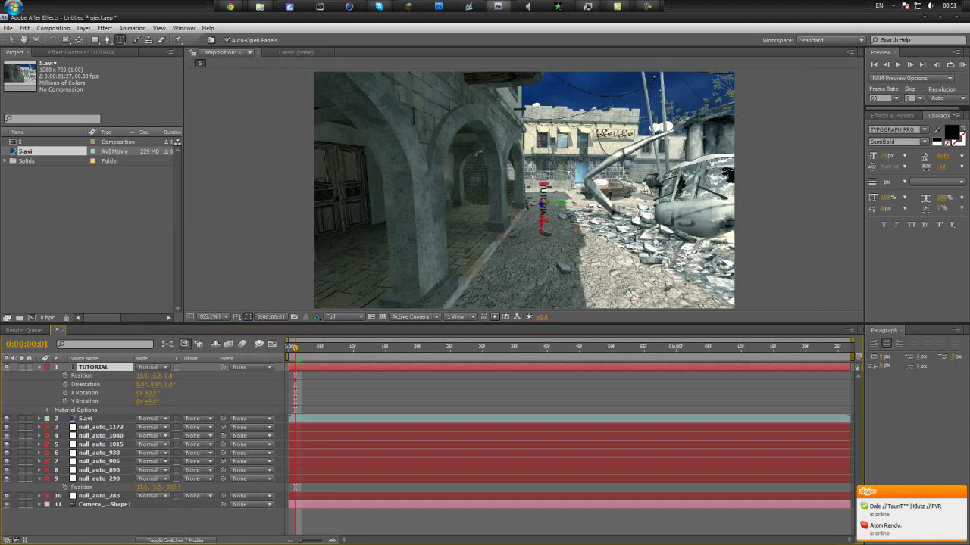
Set the TUTORIAL layer's Orientation to 0°, 0°, 270° so the text reads horizontally, and play the clip.
left_click_drag(155, 384, 80, 384)
mouse_move(189, 384)
left_mouse_down()
mouse_move(163, 384)
mouse_move(173, 384)
left_mouse_up()
key("space")
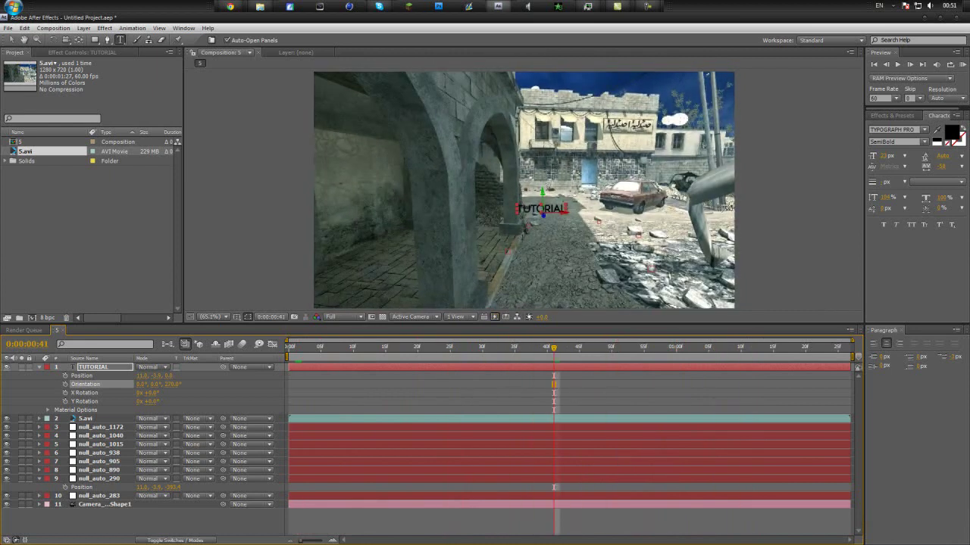
Raise the TUTORIAL text above the street along its green axis and preview the clip.
left_click(11, 39)
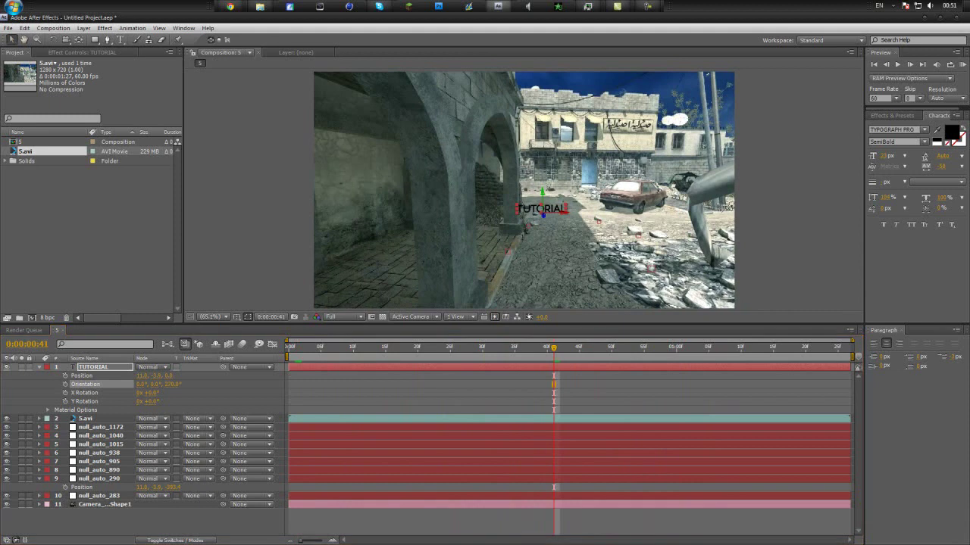
left_click_drag(542, 193, 542, 159)
key("space")
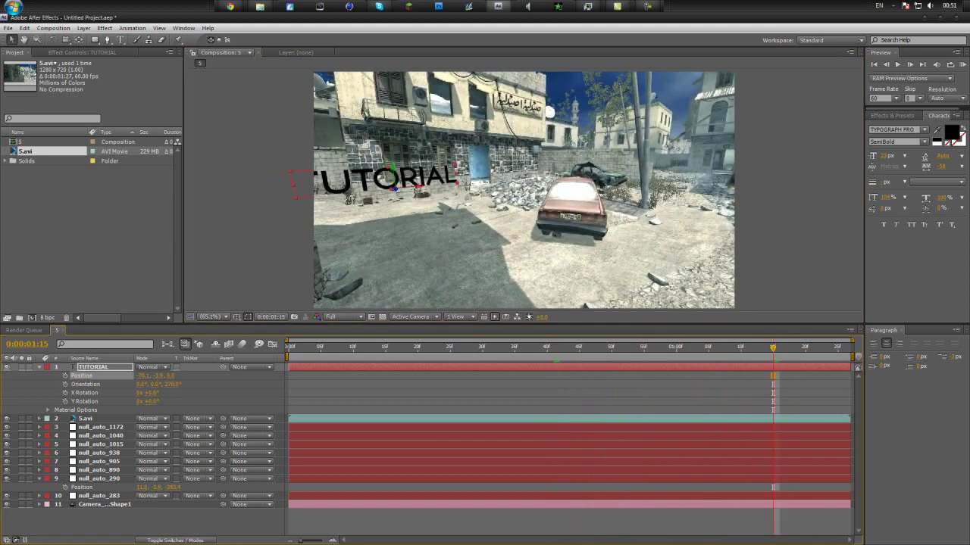
Lower the TUTORIAL layer's Z position to bring the text much closer to the camera, checking it around frame 42.
left_click_drag(170, 376, 72, 376)
left_click_drag(773, 348, 560, 348)
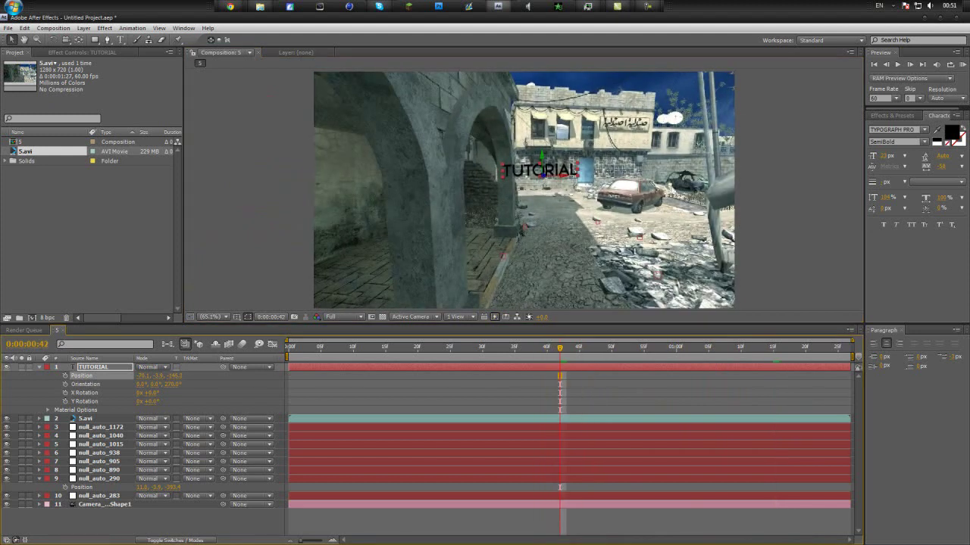
left_click_drag(175, 376, 117, 376)
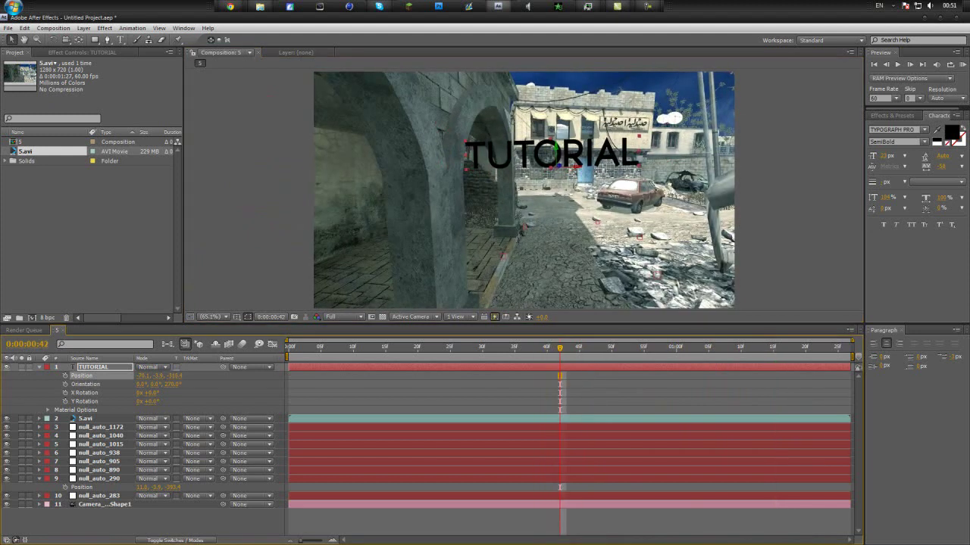
Move the TUTORIAL text down and sideways so it stands over the street in front of the red car.
left_click(440, 242)
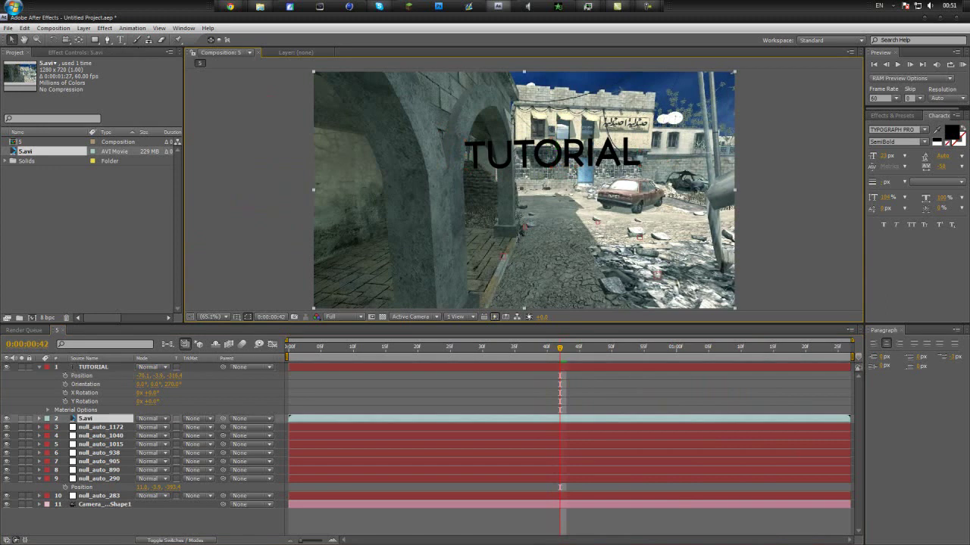
left_click(84, 359)
left_click(93, 368)
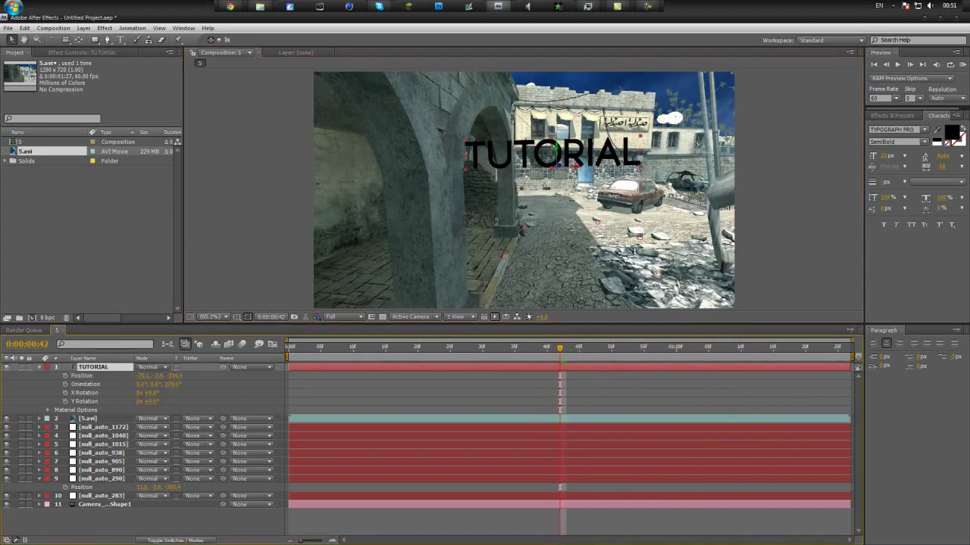
left_click_drag(557, 149, 596, 201)
key("Page_Down")
key("Page_Up")
key("Page_Up")
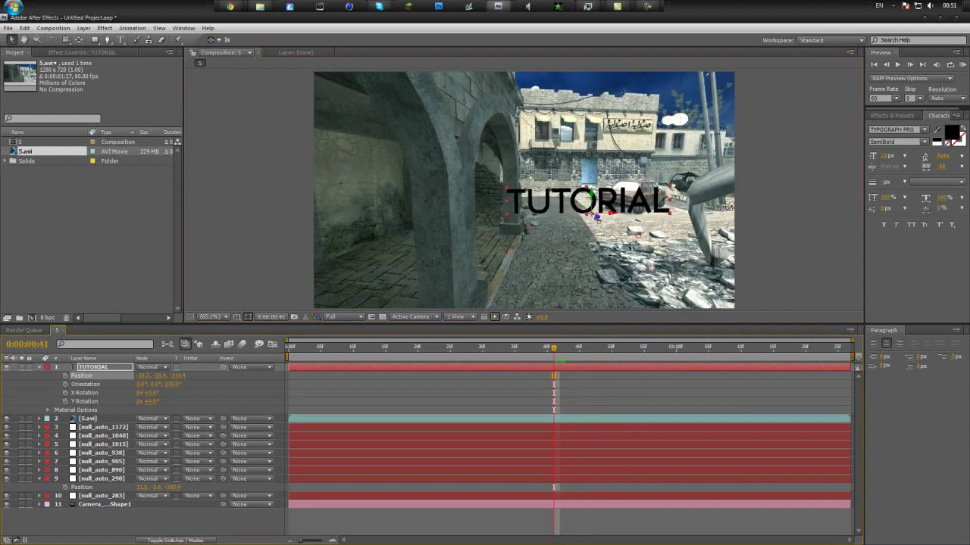
Bring the TUTORIAL text slightly closer to the camera and raise it back up in front of the building.
left_click(559, 248)
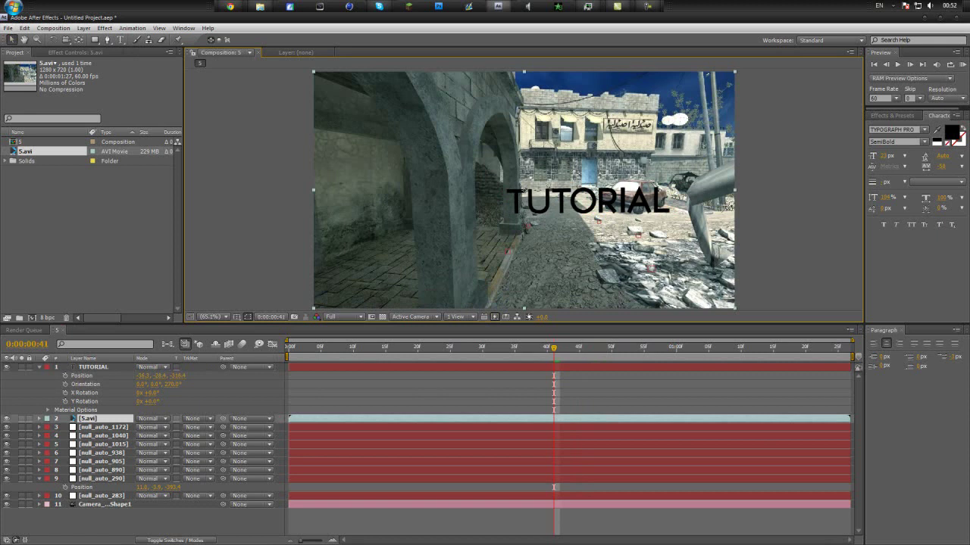
key("ctrl+Up")
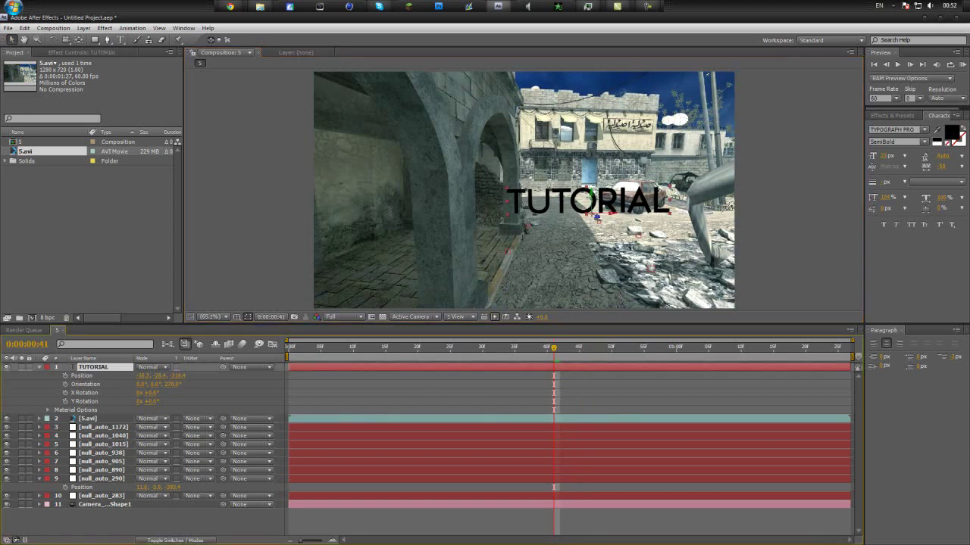
left_click_drag(597, 218, 605, 220)
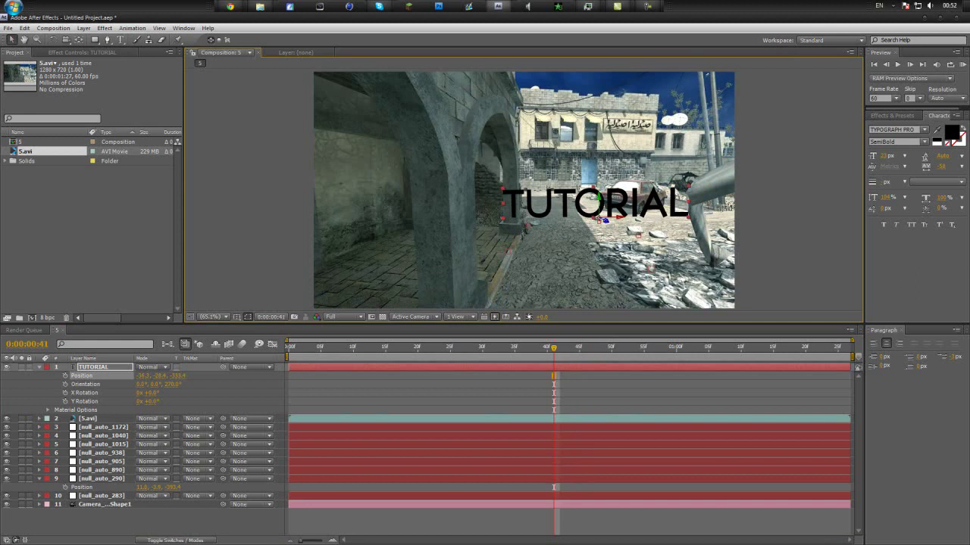
left_click_drag(554, 348, 398, 348)
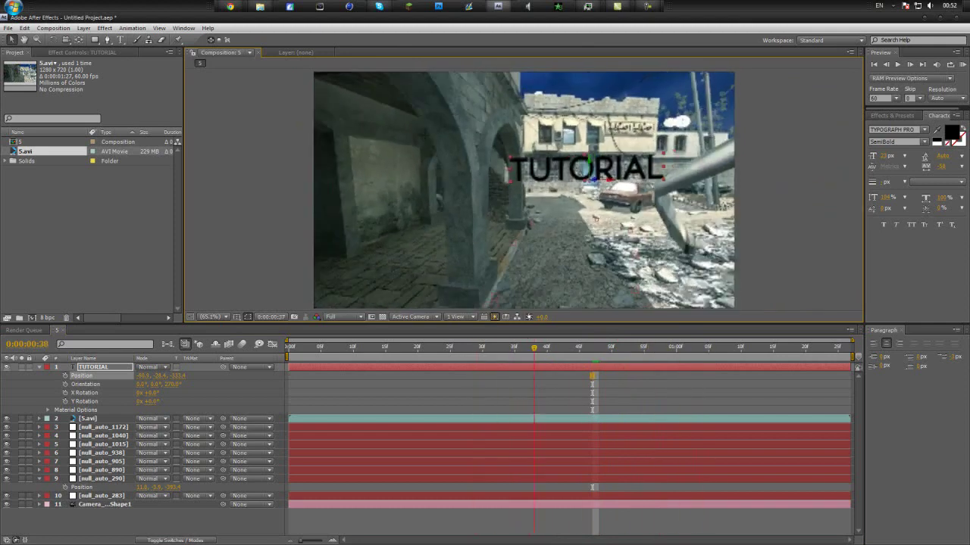
Scrub and step through the frames around 27 to 31 to examine how the TUTORIAL text follows the footage.
left_click_drag(489, 347, 483, 347)
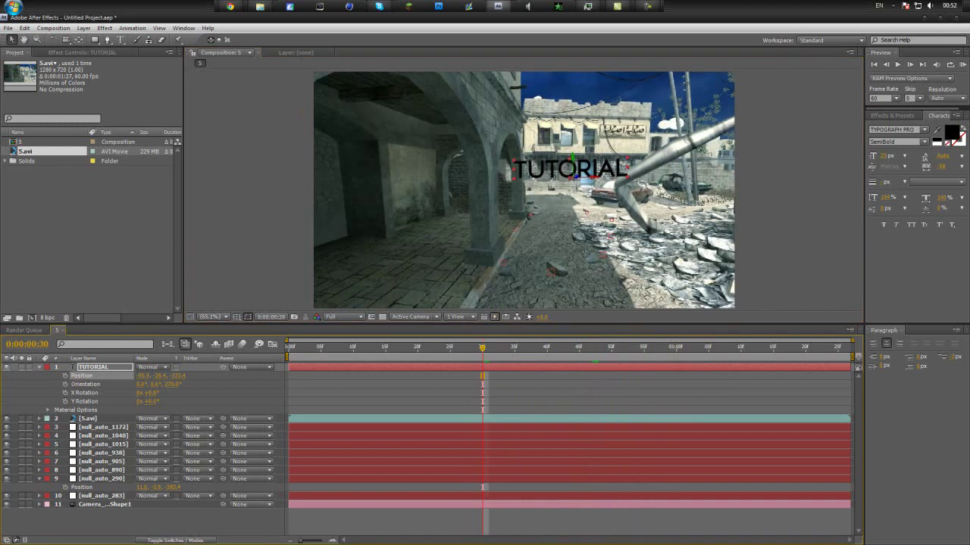
key("Page_Up")
key("Page_Up")
key("Page_Up")
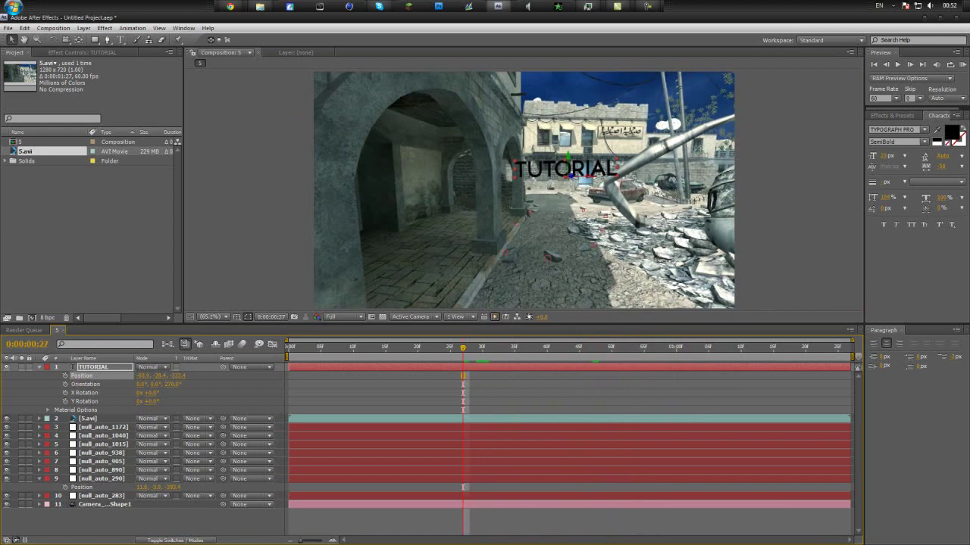
left_click_drag(463, 347, 489, 347)
key("Page_Down")
key("Page_Down")
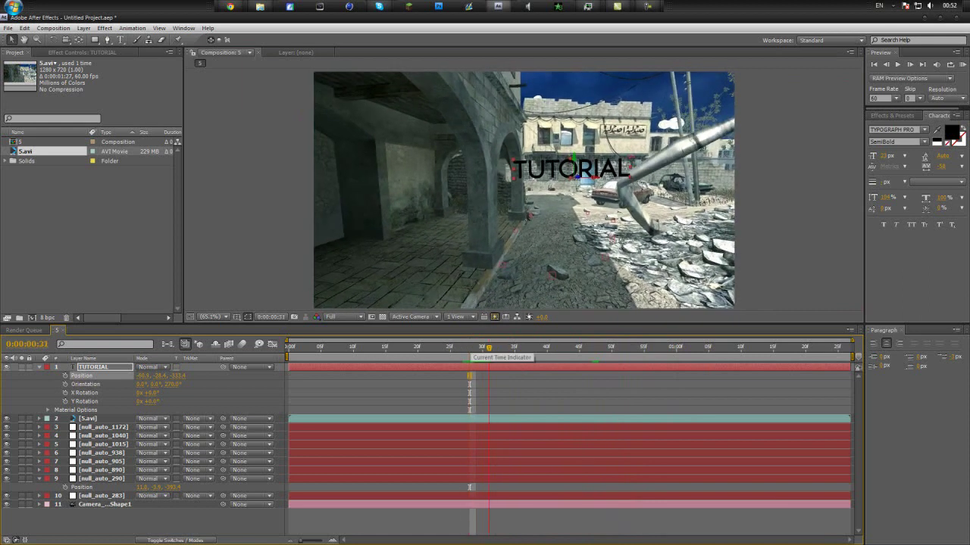